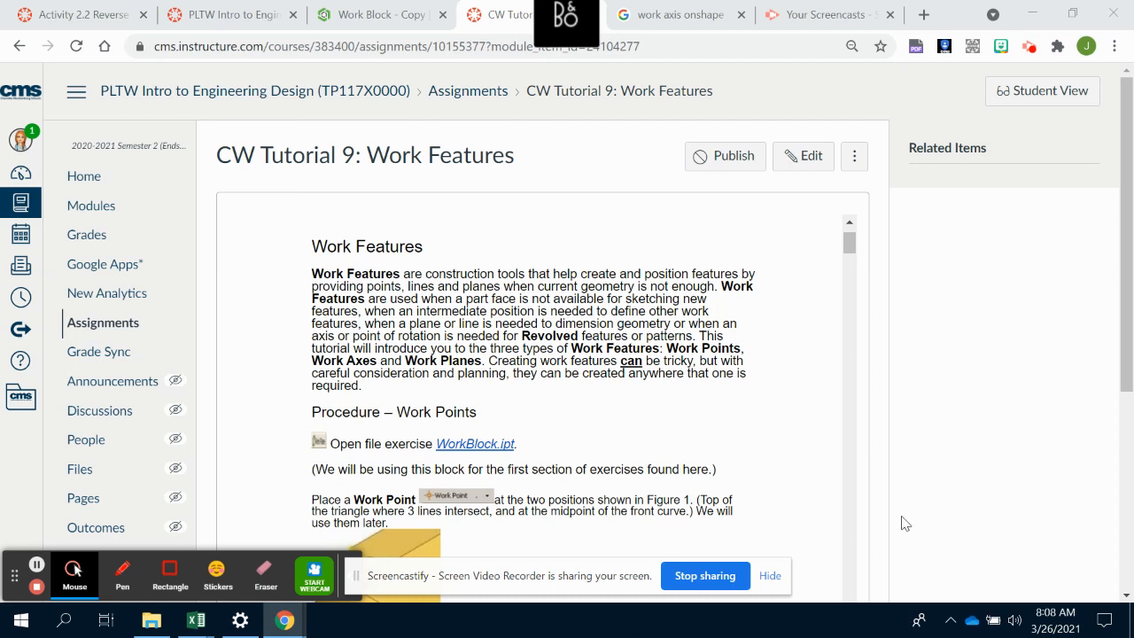
# - Switch from the assignment page to the Work Block - Copy document in Onshape and bring the whole block into view
pyautogui.rightClick(472, 446)
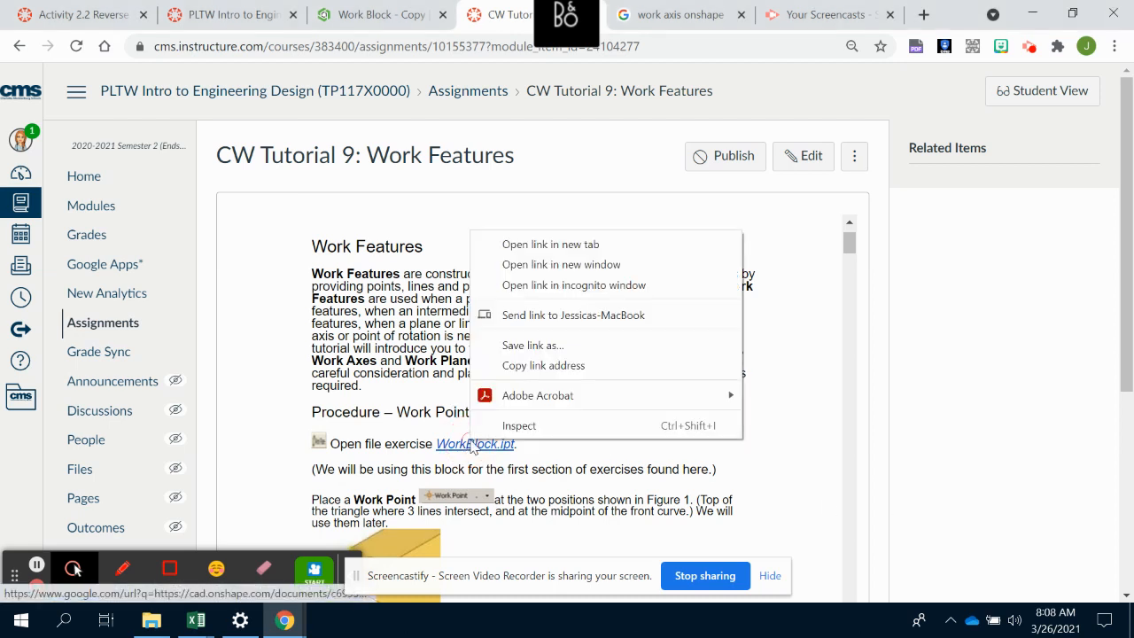
pyautogui.click(369, 15)
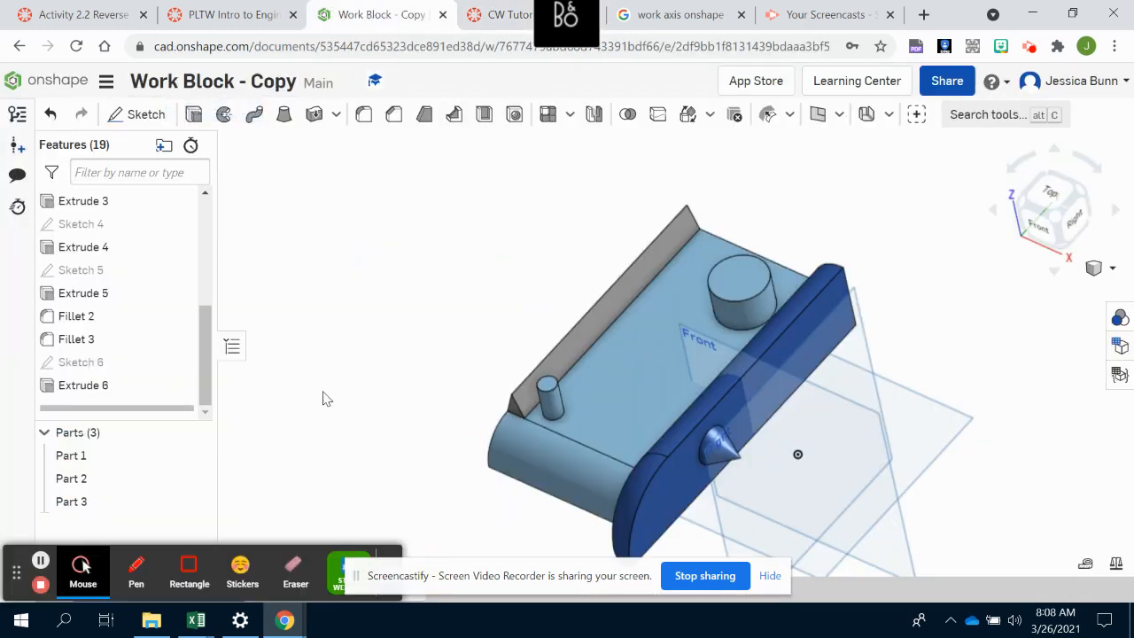
pyautogui.scroll(-1, 314, 400)
pyautogui.moveTo(408, 494); pyautogui.dragTo(417, 473, button='right')
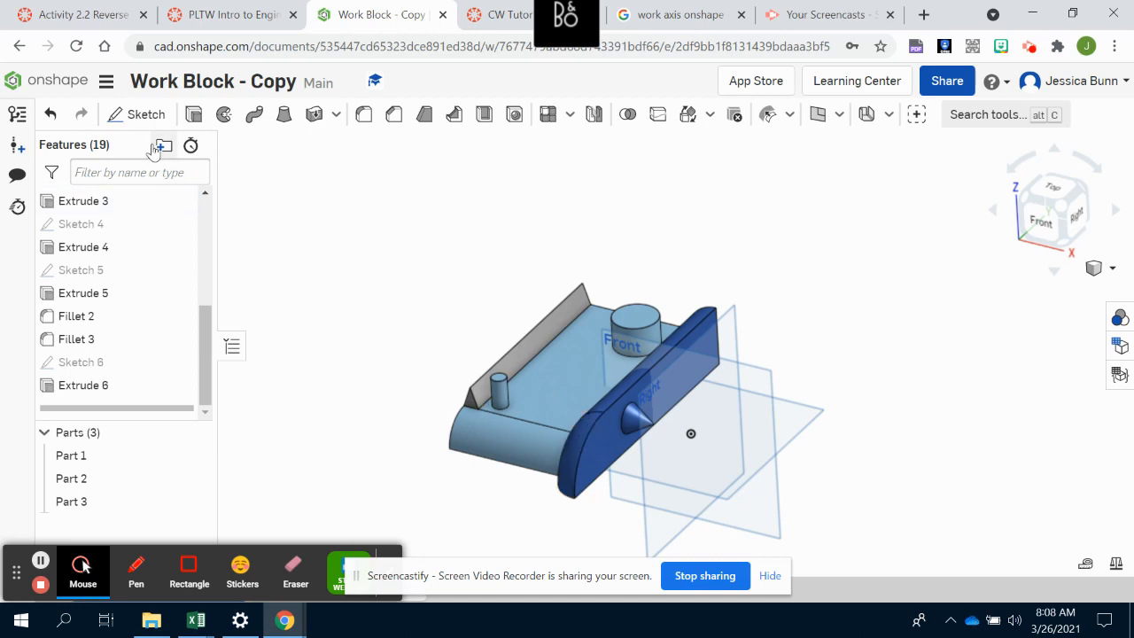
# - Sketch a point on the outer face of the dark blue side plate, at the middle of its front curved edge
pyautogui.click(136, 124)
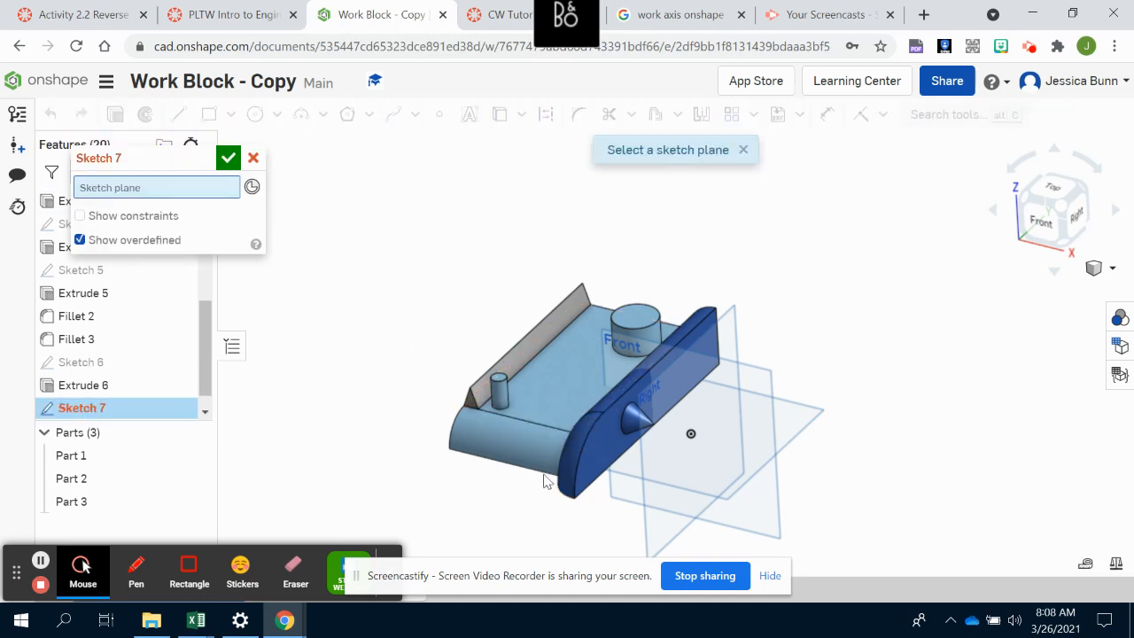
pyautogui.click(599, 463)
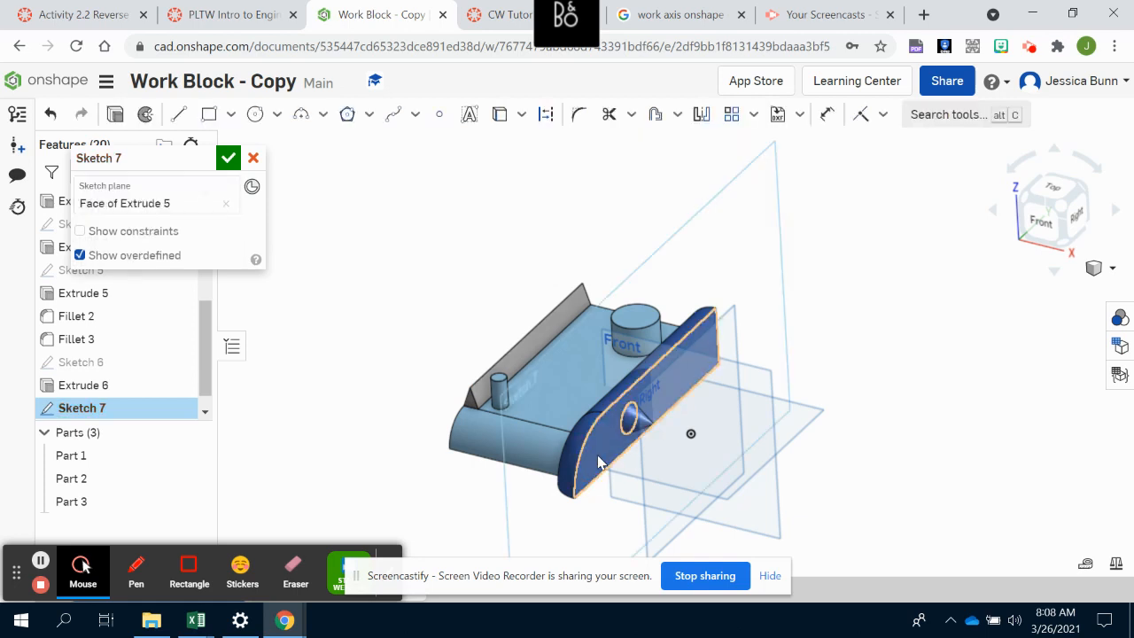
pyautogui.click(440, 114)
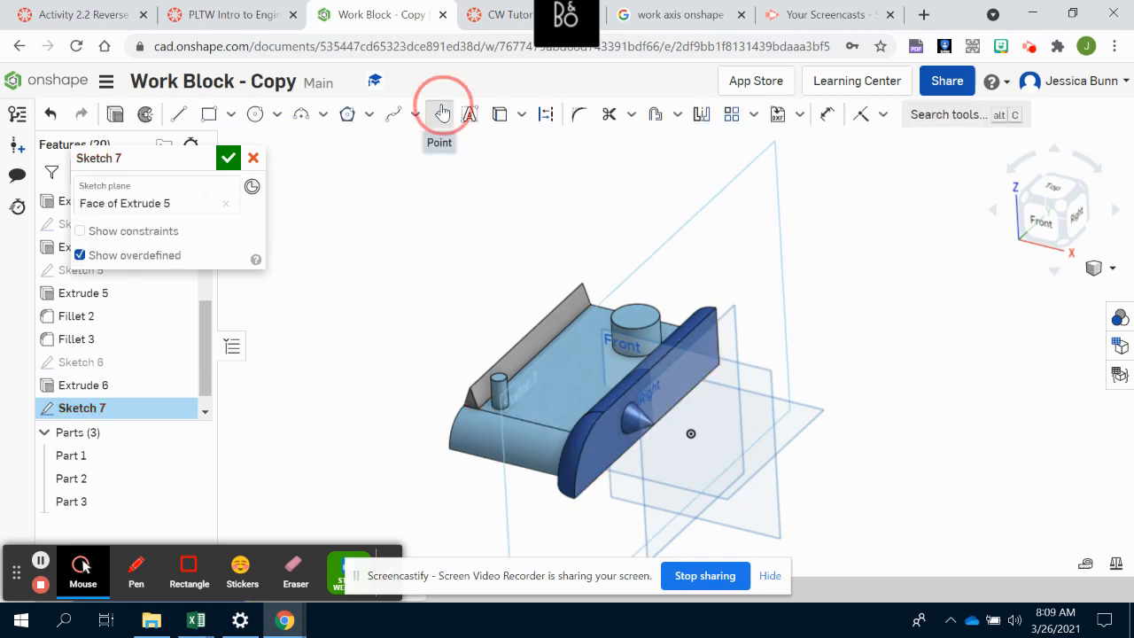
pyautogui.click(583, 450)
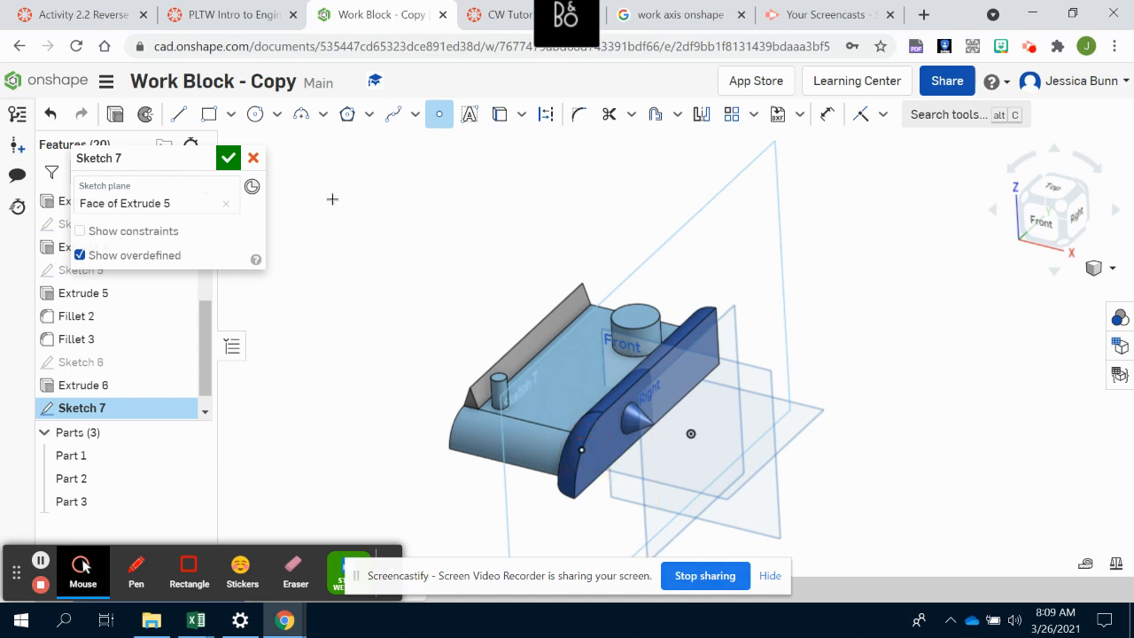
pyautogui.click(228, 158)
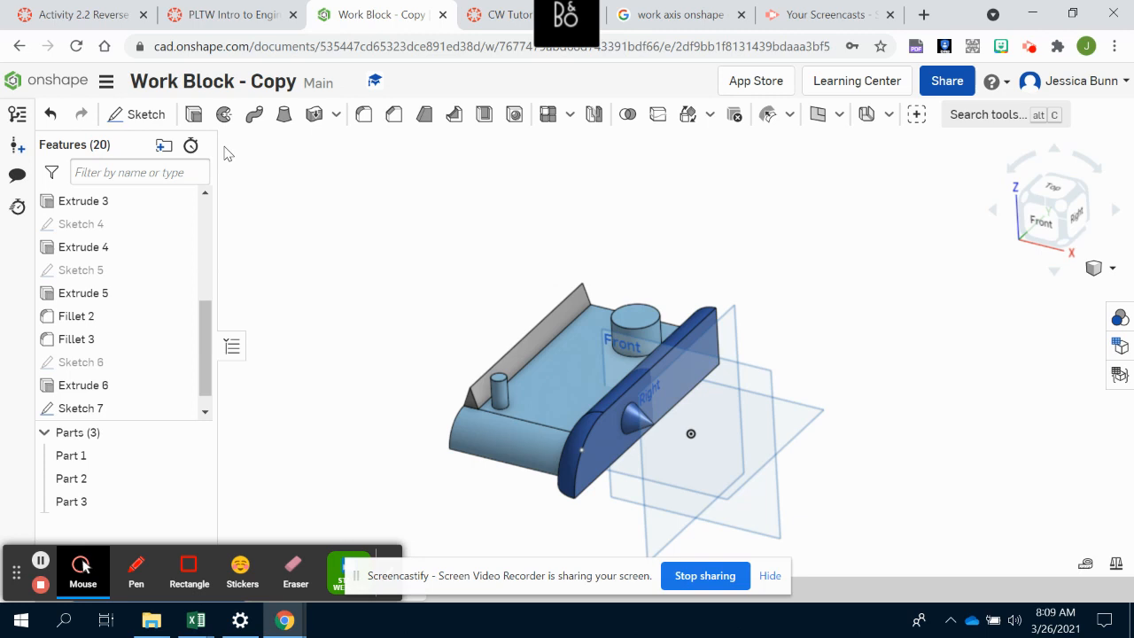
# - Sketch a point at the centre of the large cylinder's top face
pyautogui.click(838, 115)
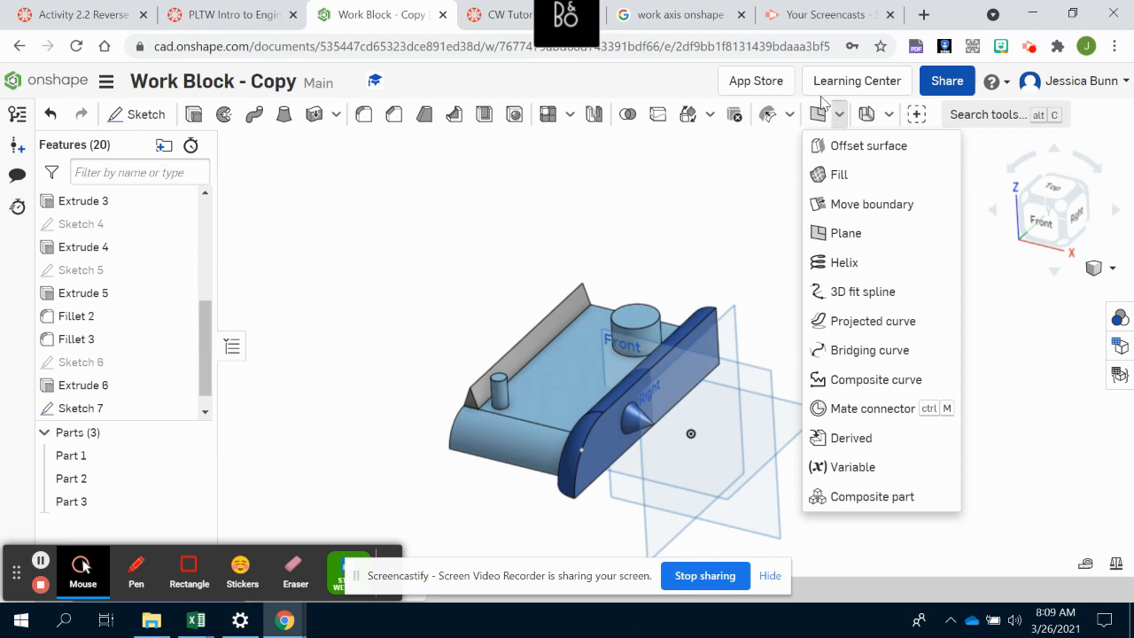
pyautogui.click(135, 117)
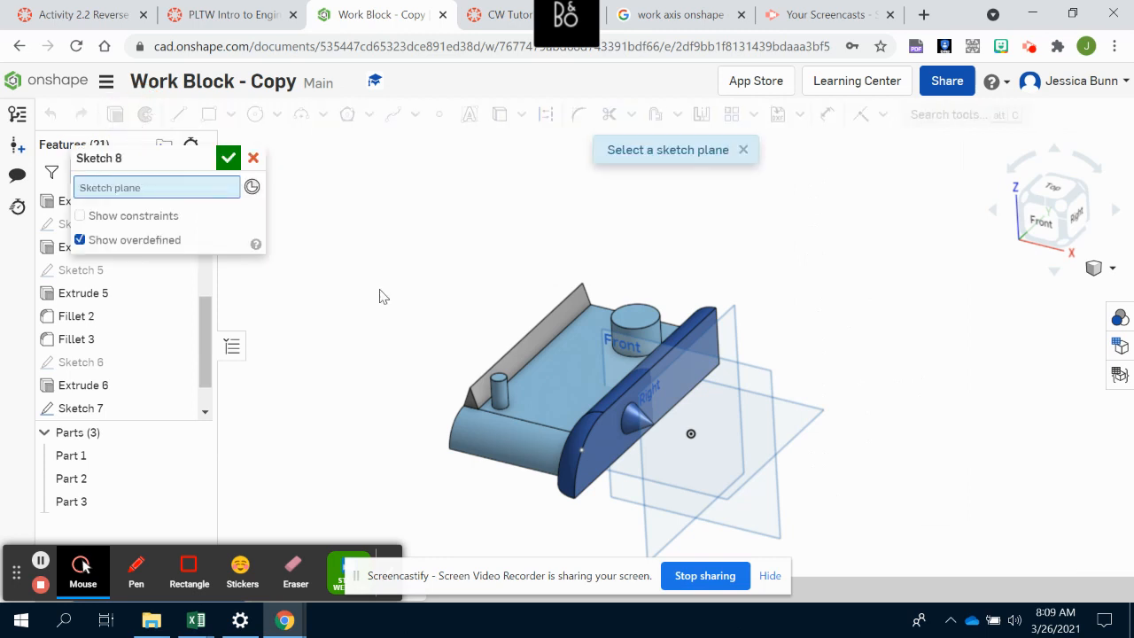
pyautogui.click(642, 317)
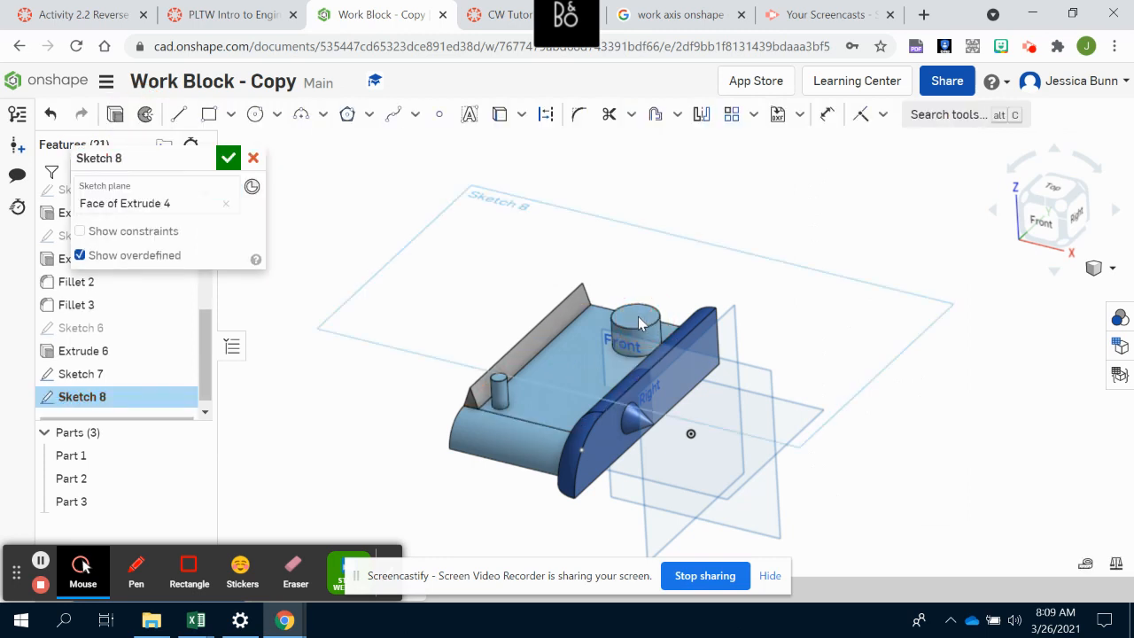
pyautogui.click(441, 116)
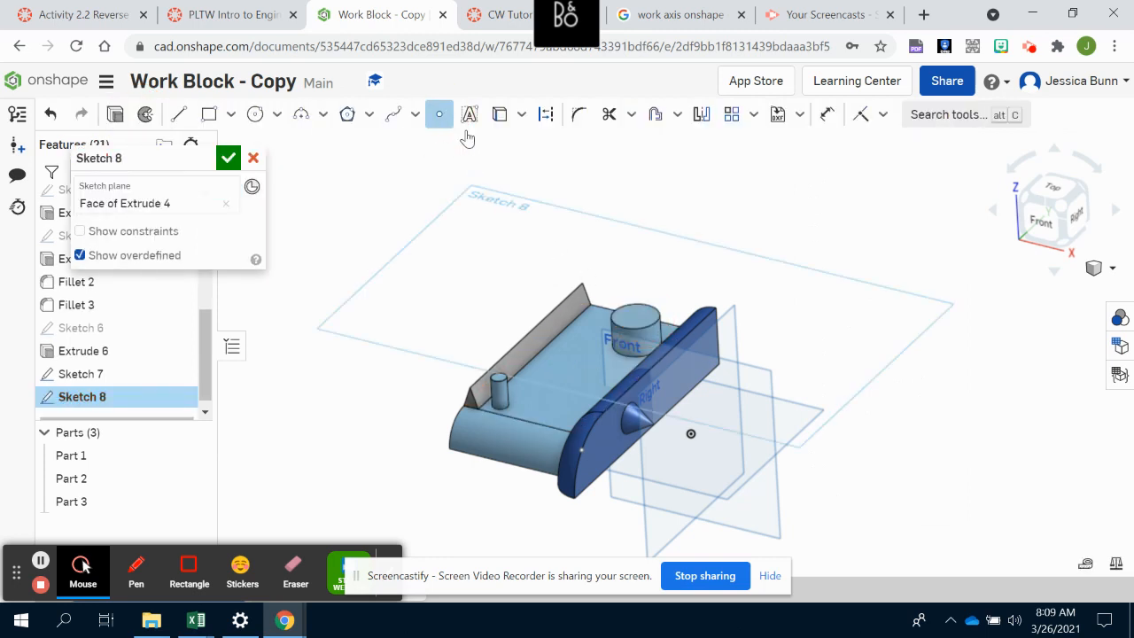
pyautogui.click(636, 316)
pyautogui.click(229, 158)
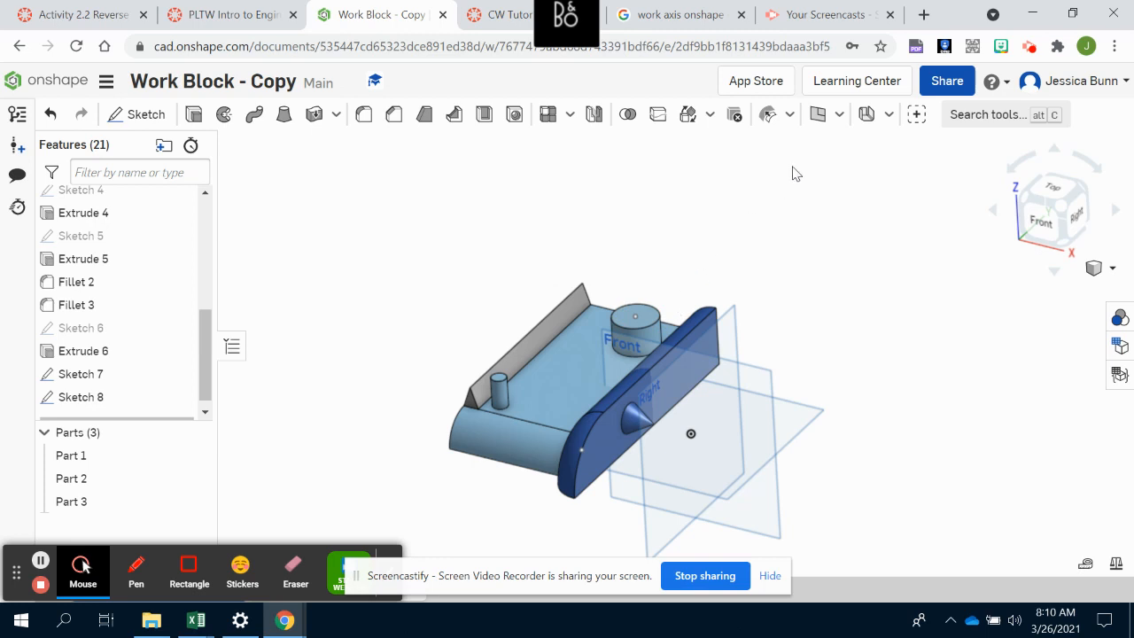
# - Create a Plane point construction plane parallel to the Front plane through the sketch point on the large cylinder
pyautogui.click(818, 117)
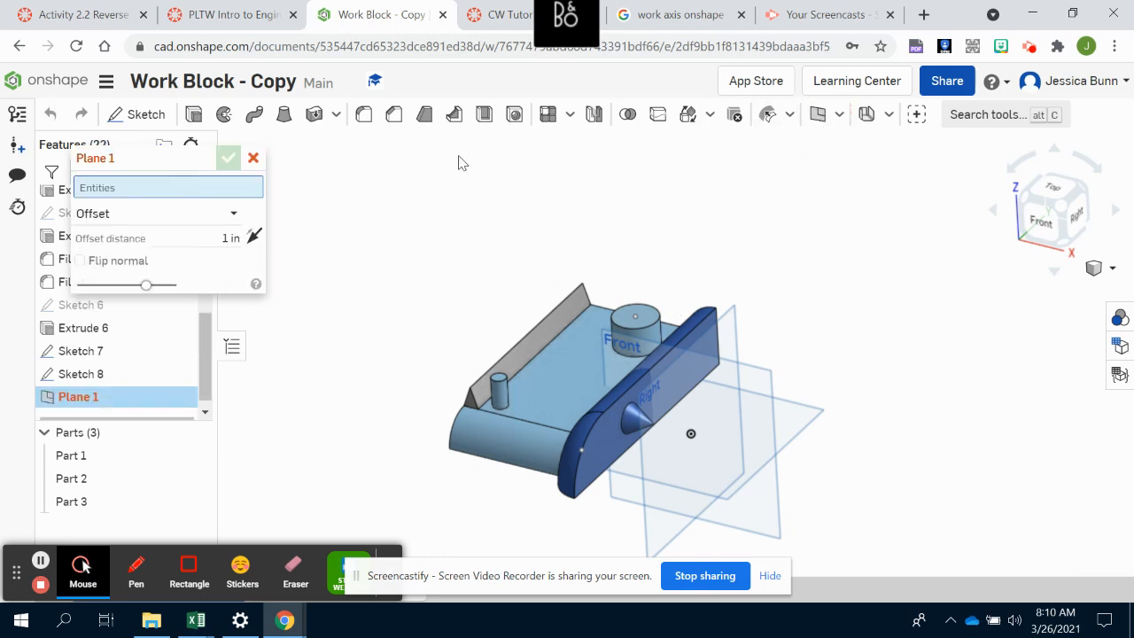
pyautogui.click(208, 213)
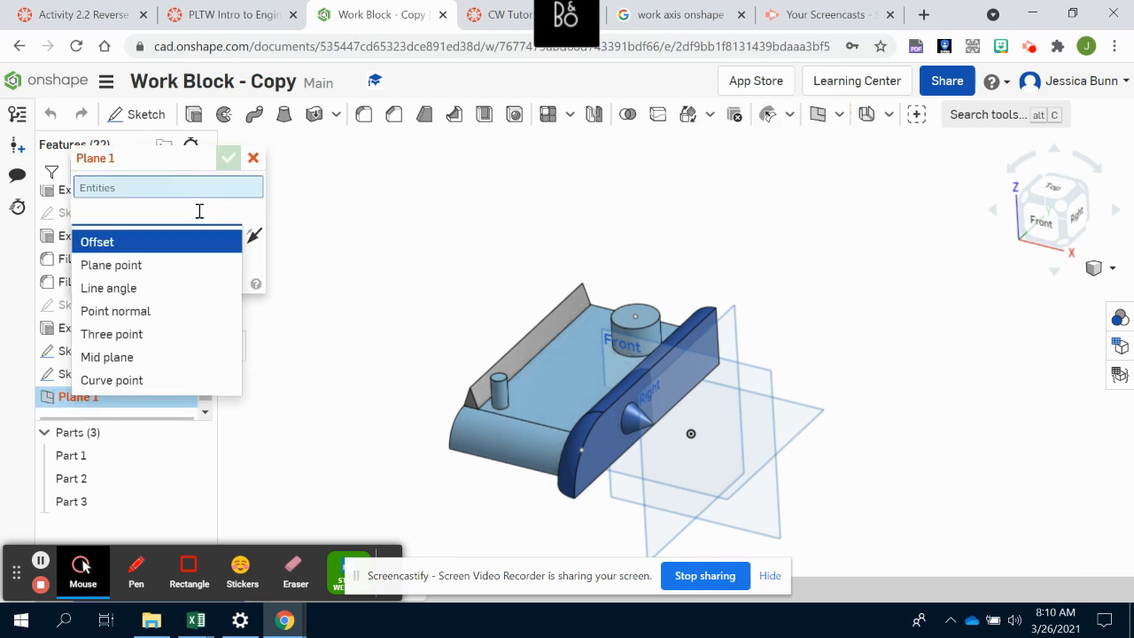
pyautogui.click(115, 266)
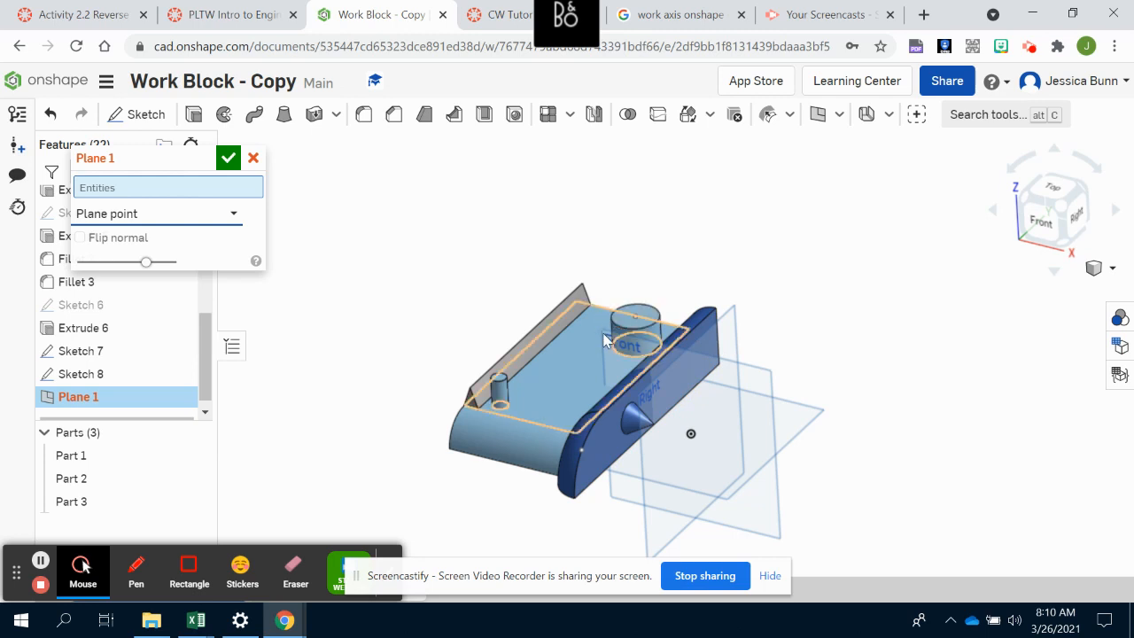
pyautogui.click(769, 381)
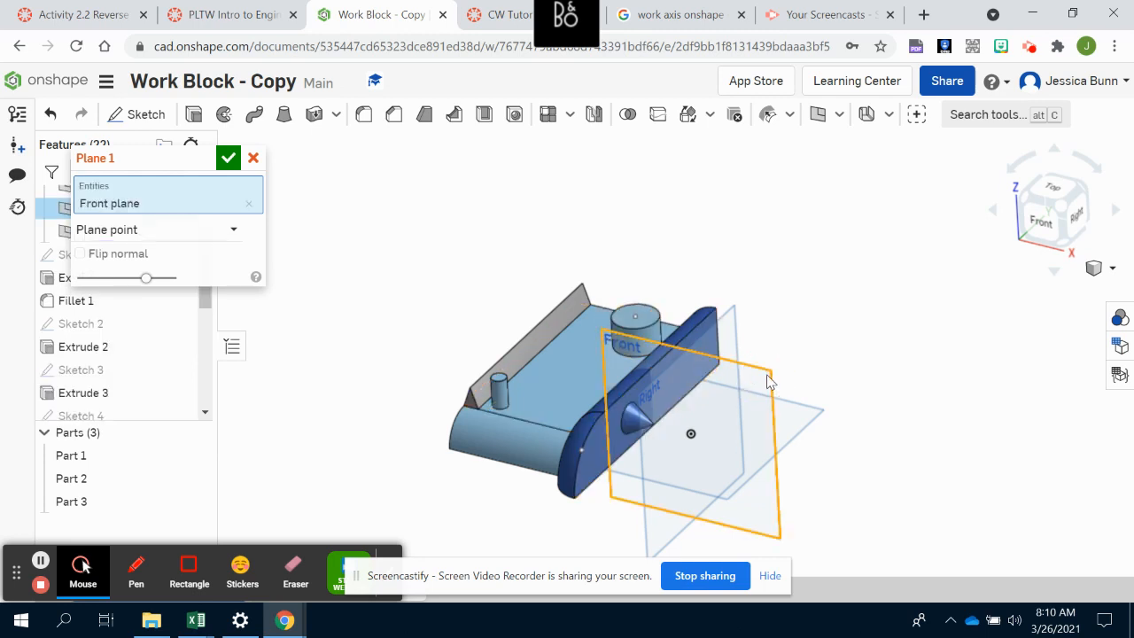
pyautogui.click(635, 316)
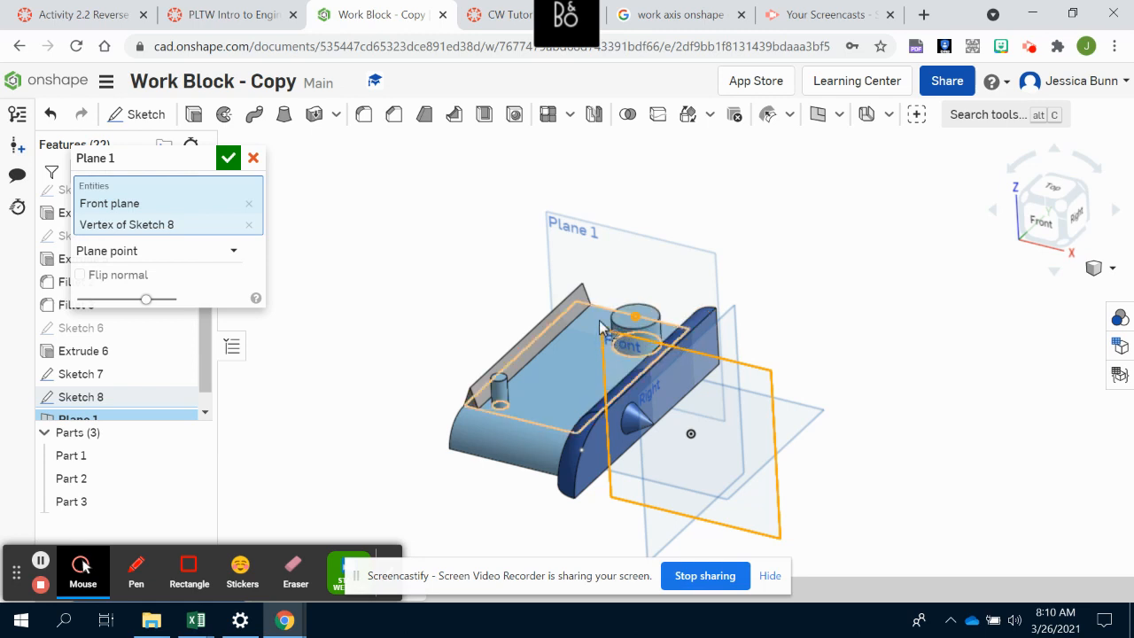
pyautogui.click(230, 160)
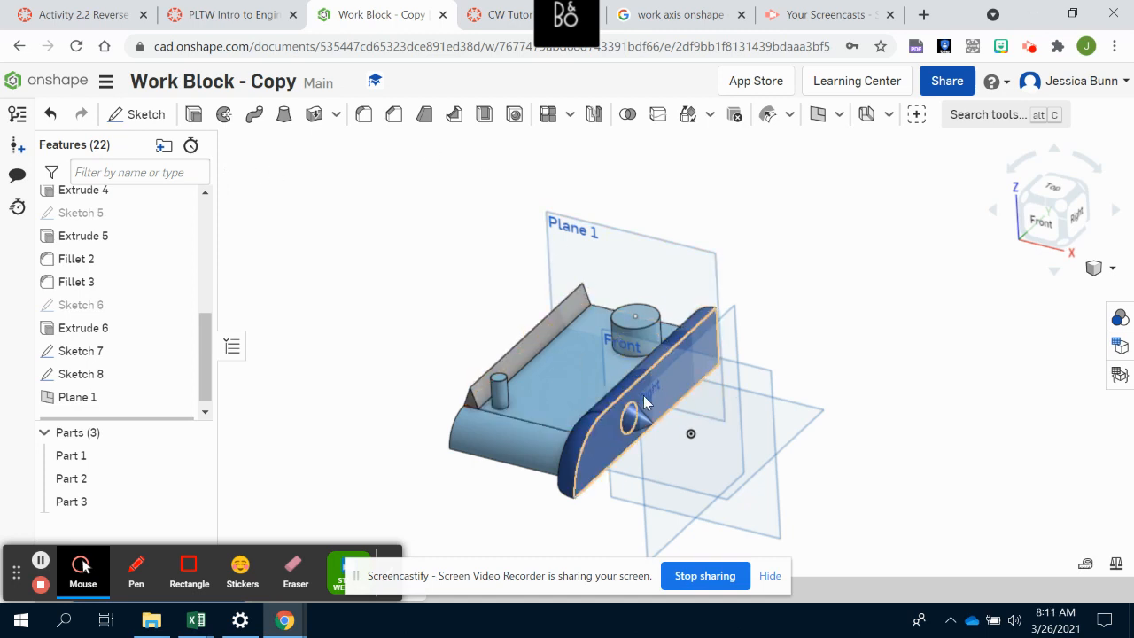
# - Try to create an Offset plane from the wedge rail's top edge and the dark blue plate's upper edge
pyautogui.click(818, 117)
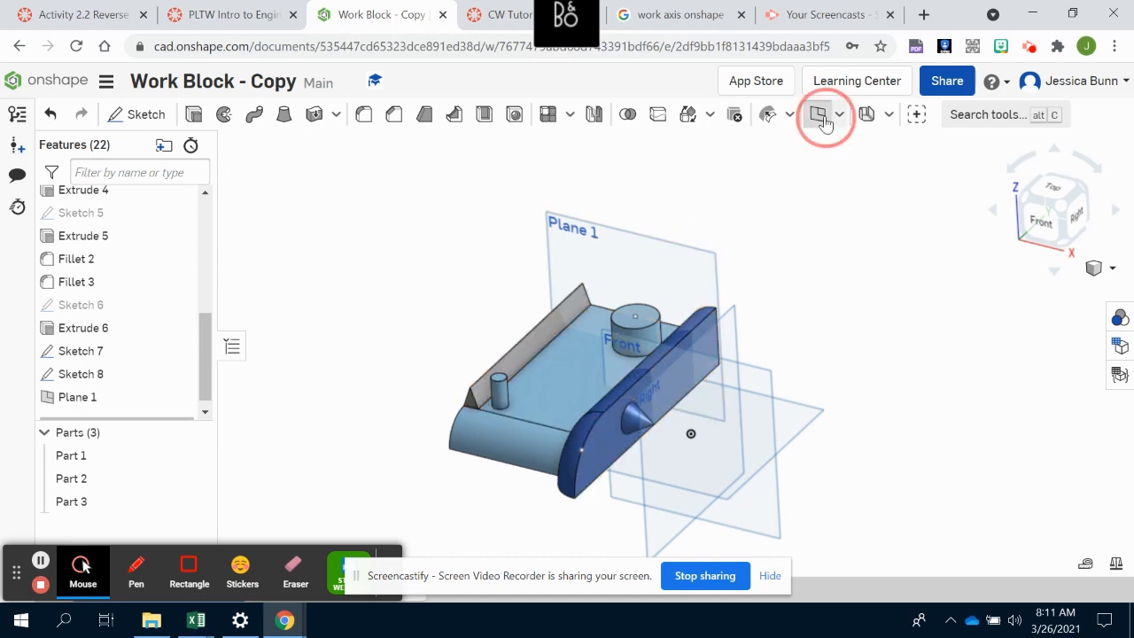
pyautogui.click(211, 221)
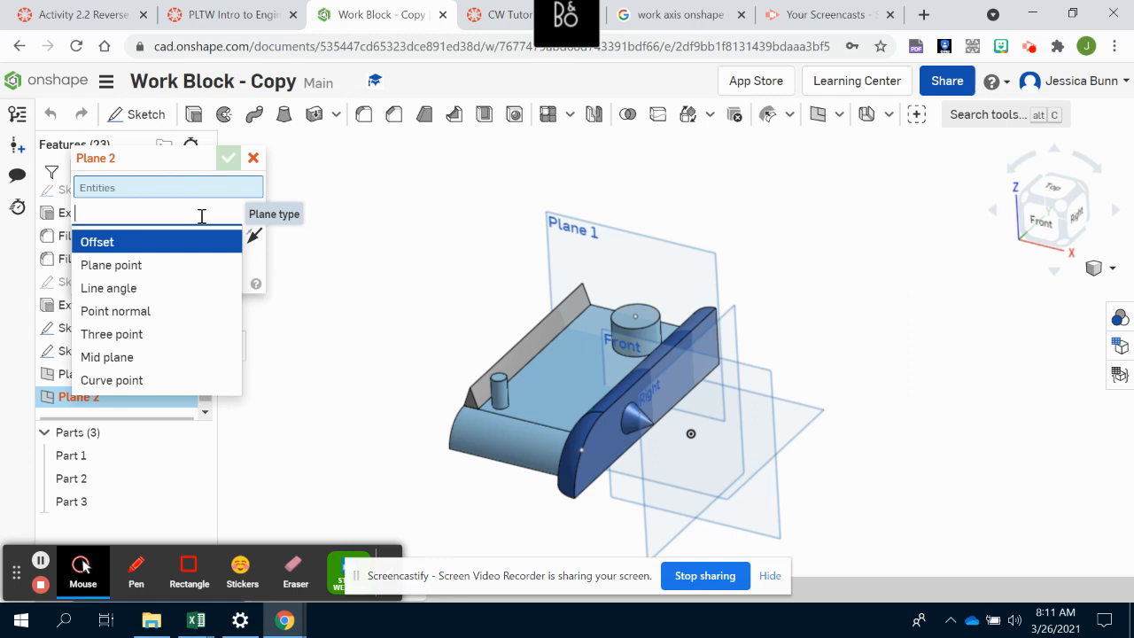
pyautogui.click(519, 354)
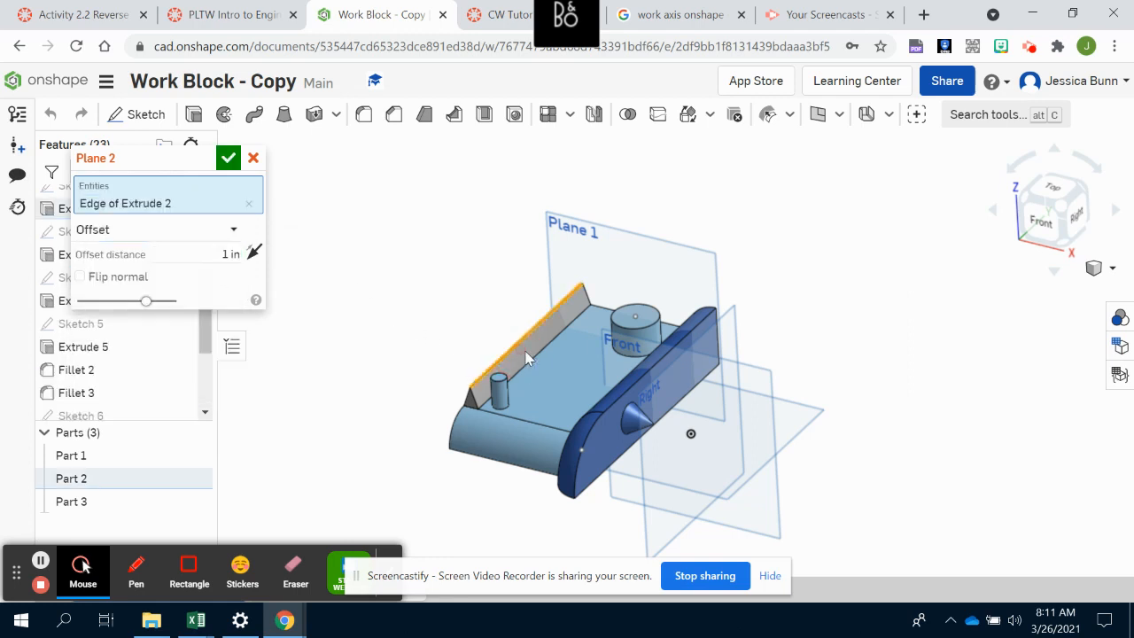
pyautogui.click(643, 392)
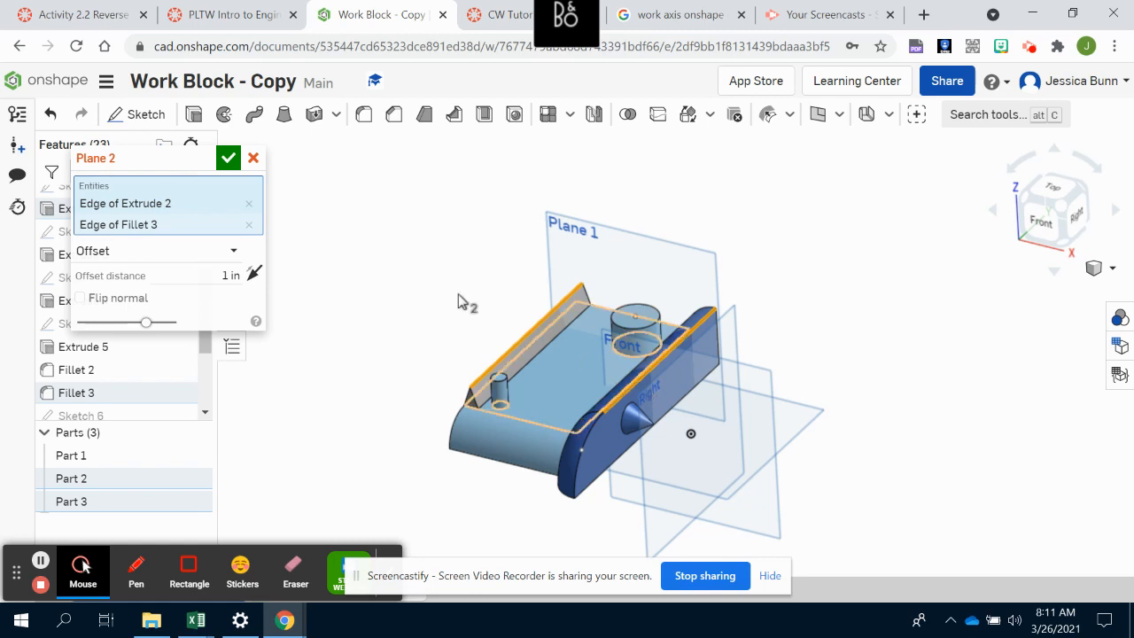
pyautogui.click(228, 159)
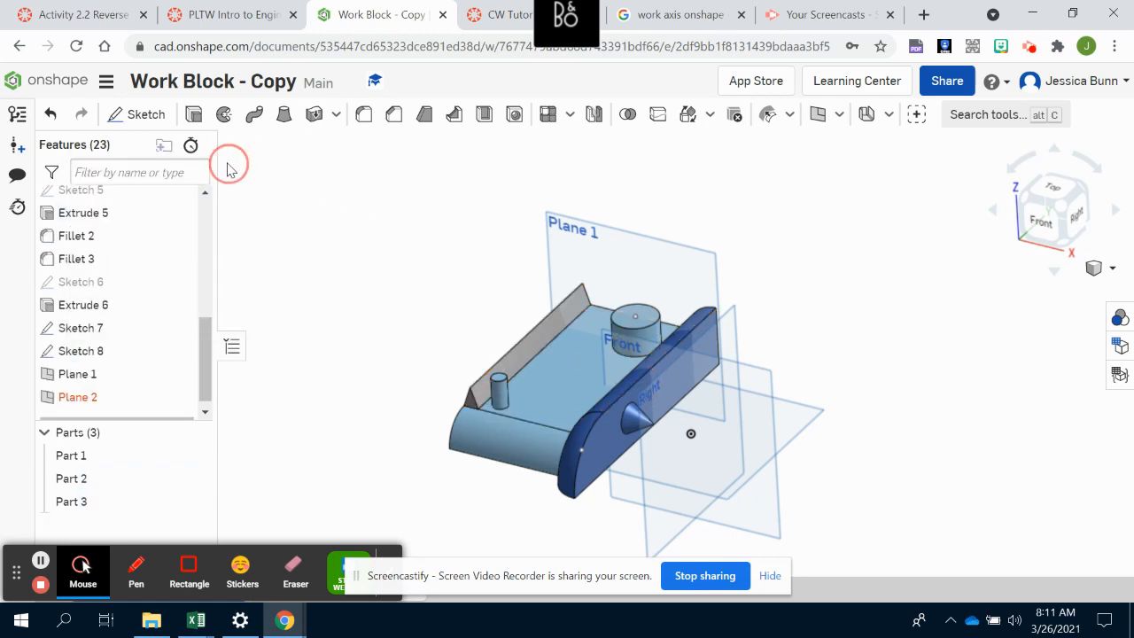
# - Create a Line angle plane at 0 deg using the wedge rail's top edge and the dark blue plate's upper edge
pyautogui.click(817, 114)
pyautogui.click(181, 222)
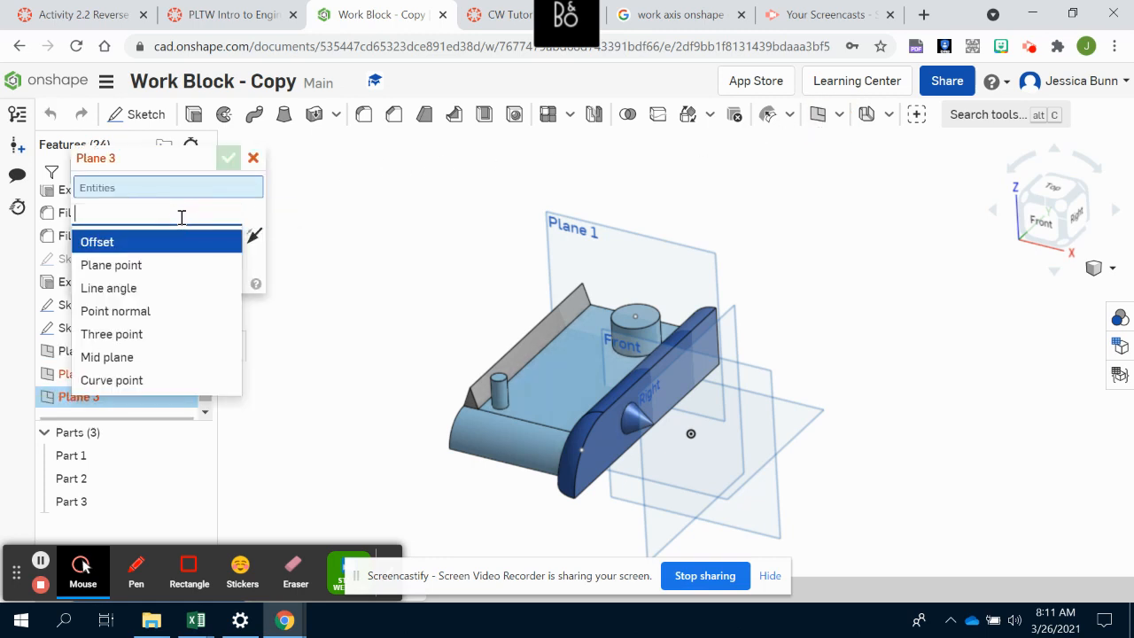
pyautogui.click(134, 266)
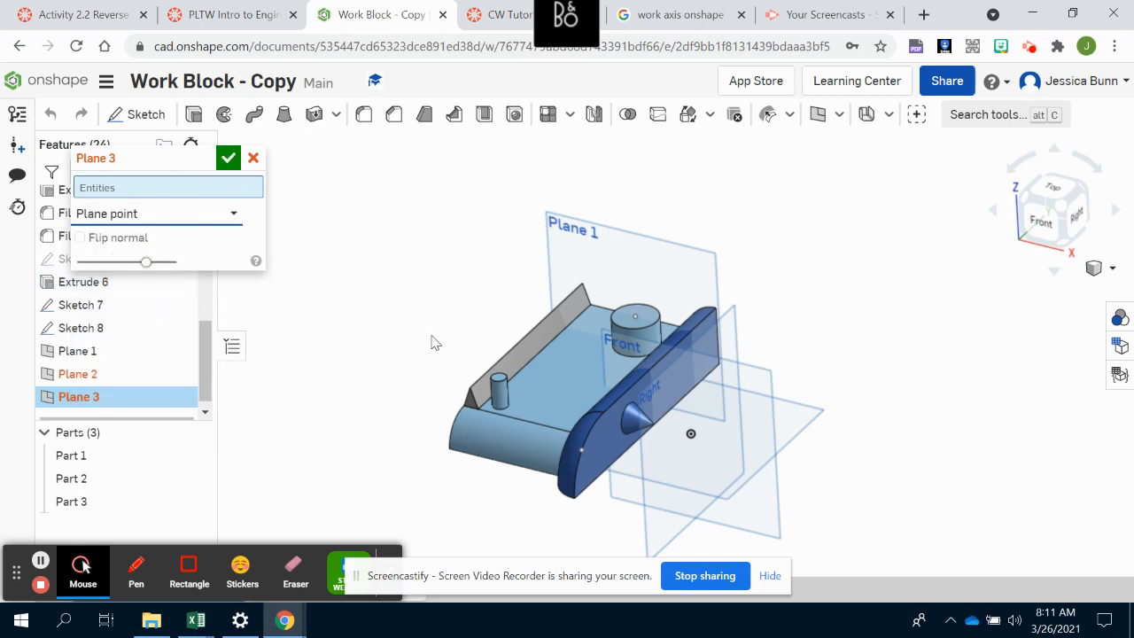
pyautogui.click(513, 344)
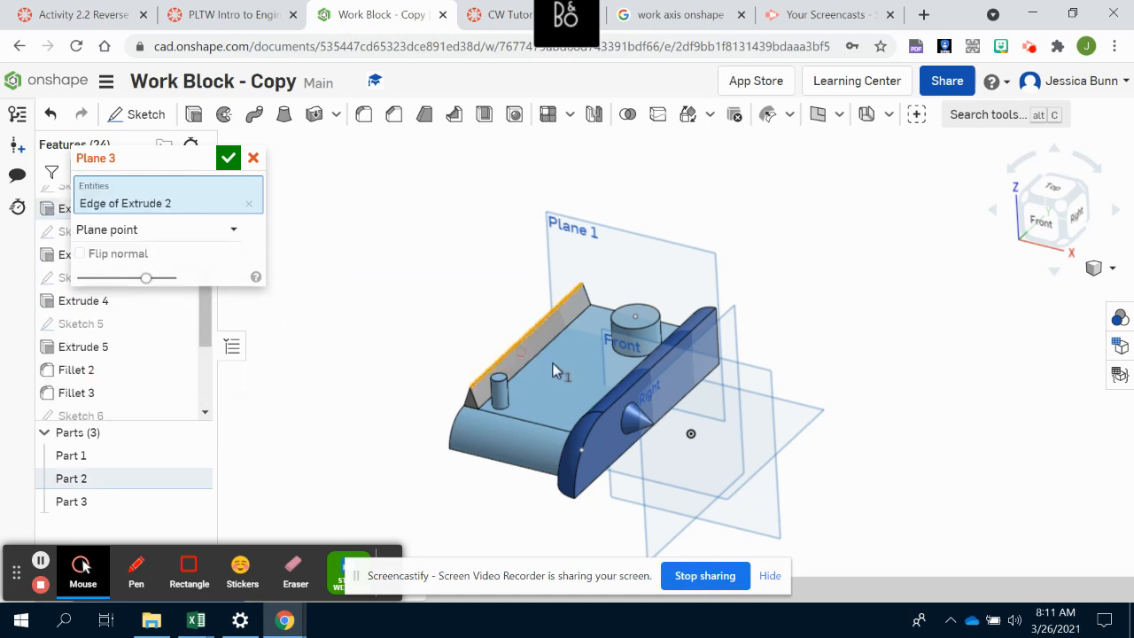
pyautogui.click(635, 380)
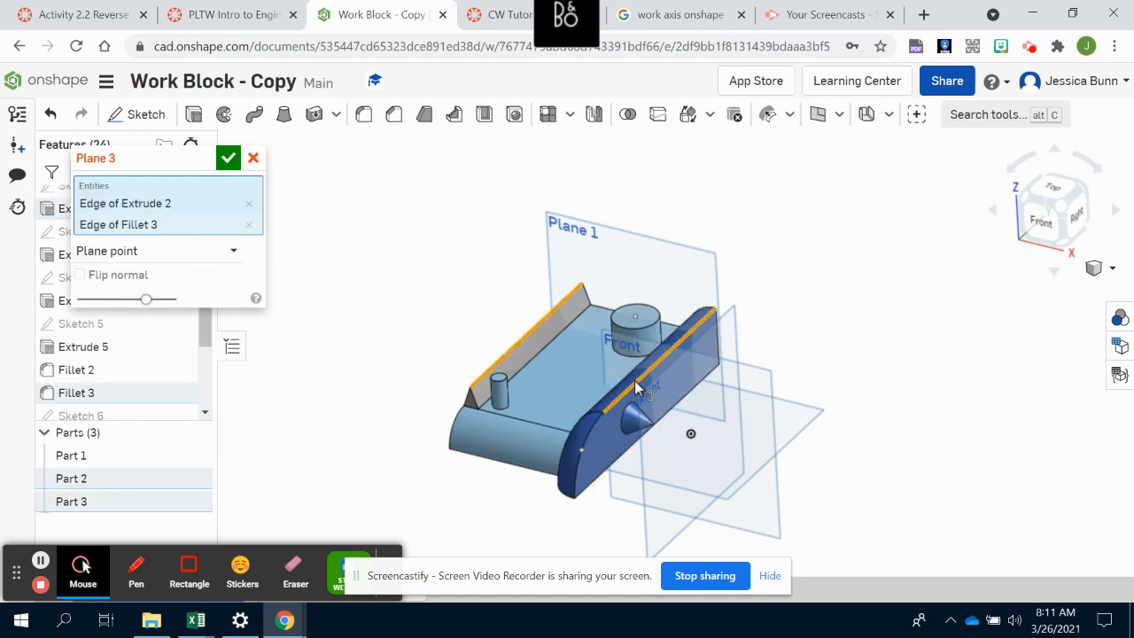
pyautogui.click(163, 253)
pyautogui.click(147, 327)
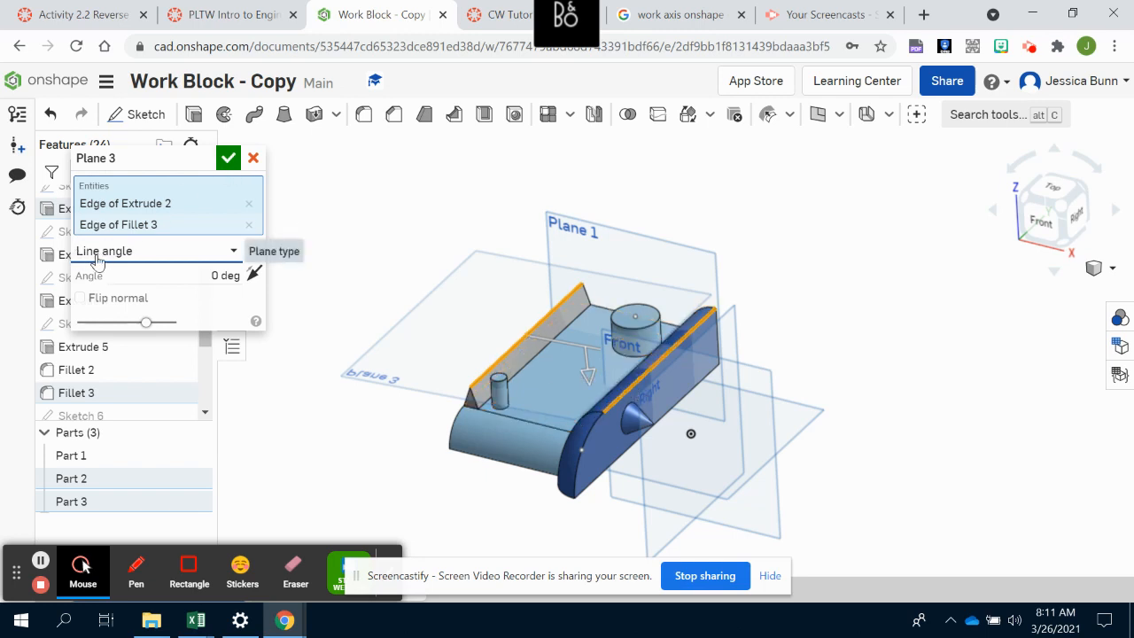
pyautogui.click(228, 160)
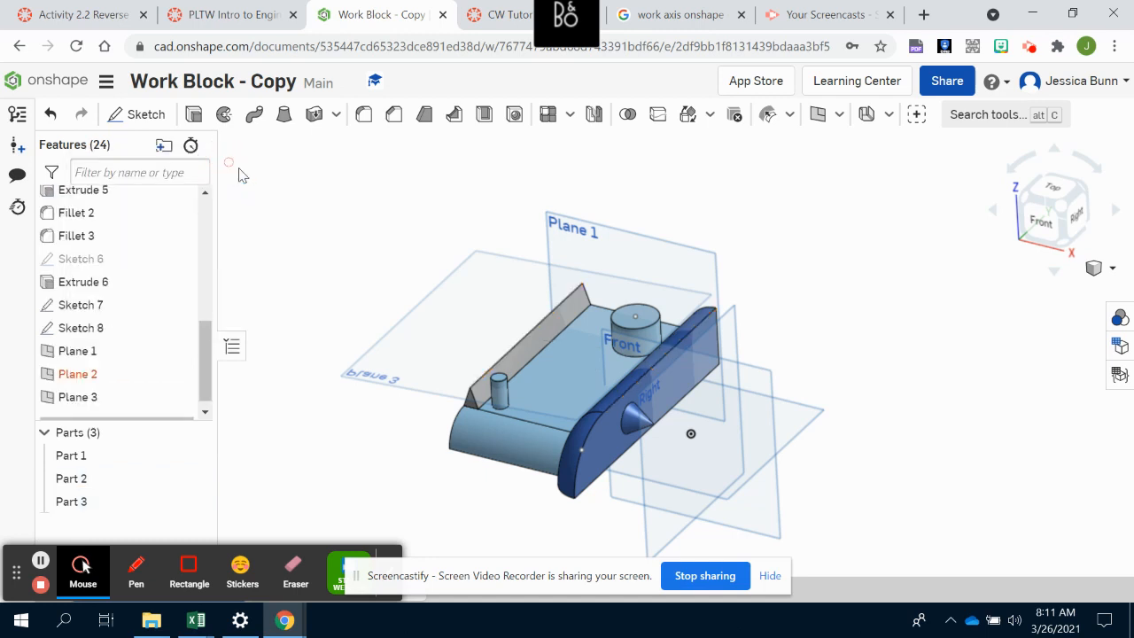
# - Examine the Line angle plane across the wedge rail and dark blue plate from several angles
pyautogui.click(432, 383)
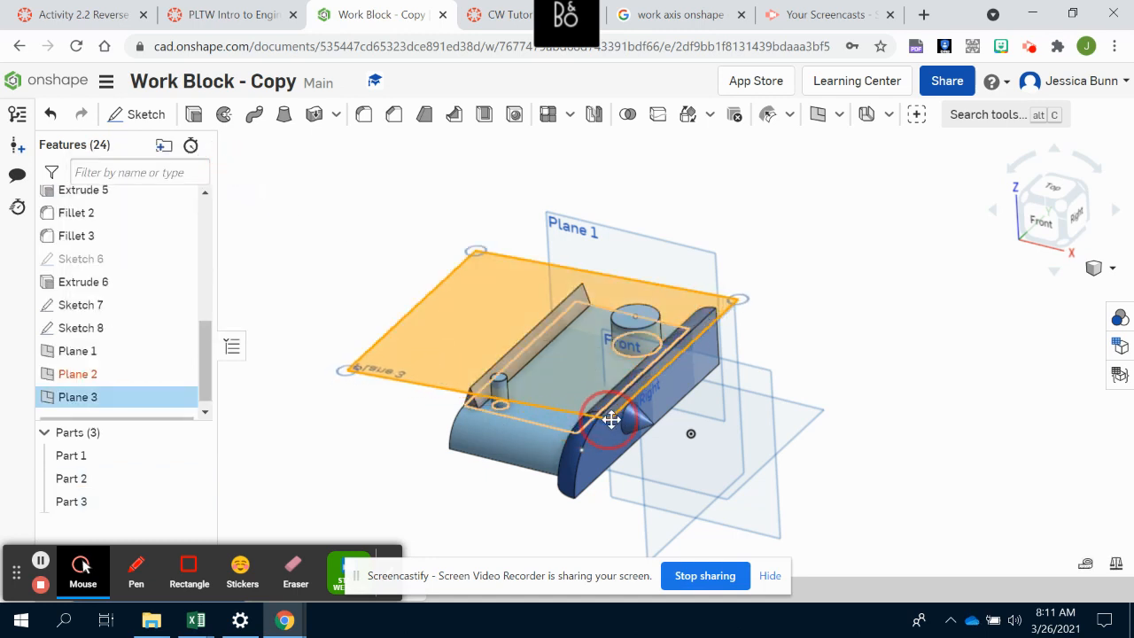
pyautogui.moveTo(475, 557); pyautogui.dragTo(504, 528, button='right')
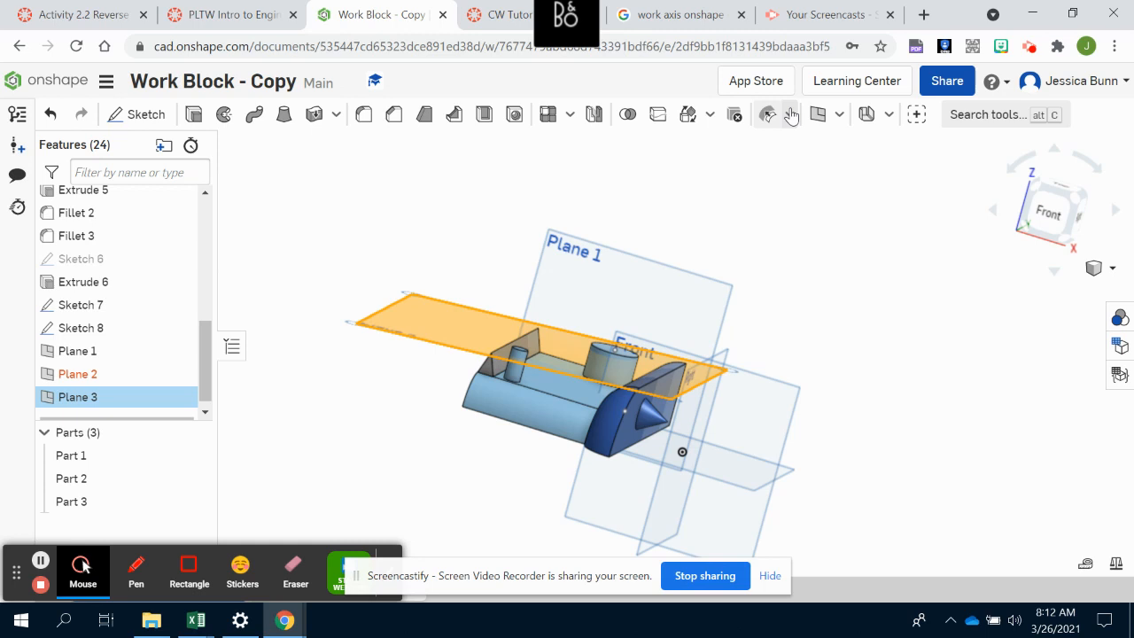
pyautogui.moveTo(810, 157); pyautogui.dragTo(700, 197, button='right')
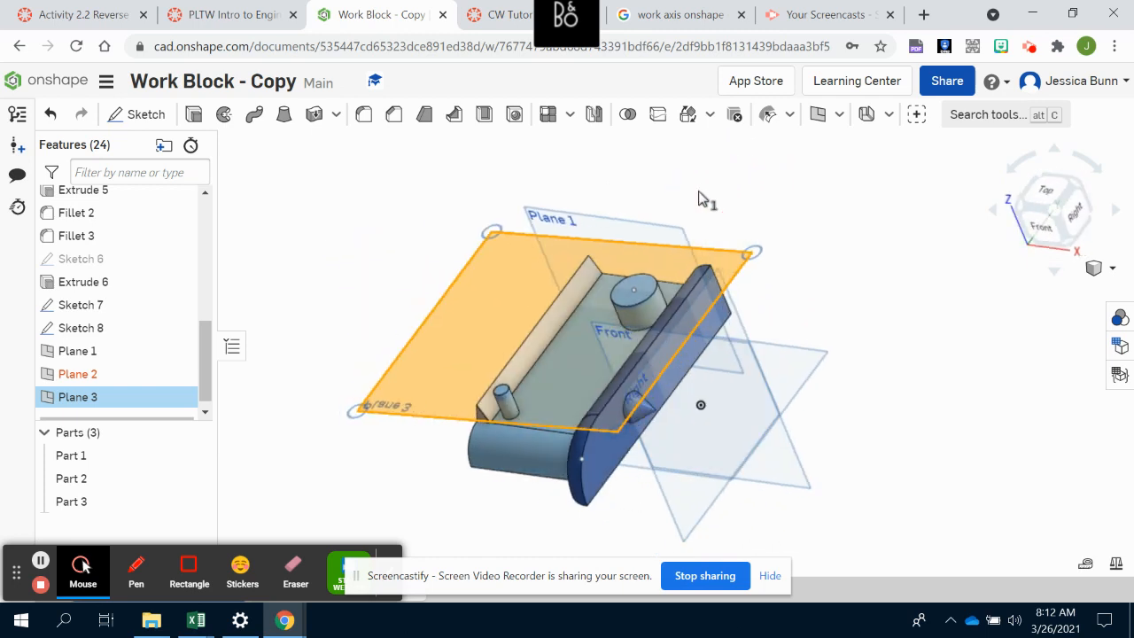
pyautogui.rightClick(698, 192)
pyautogui.click(680, 179)
pyautogui.click(680, 177)
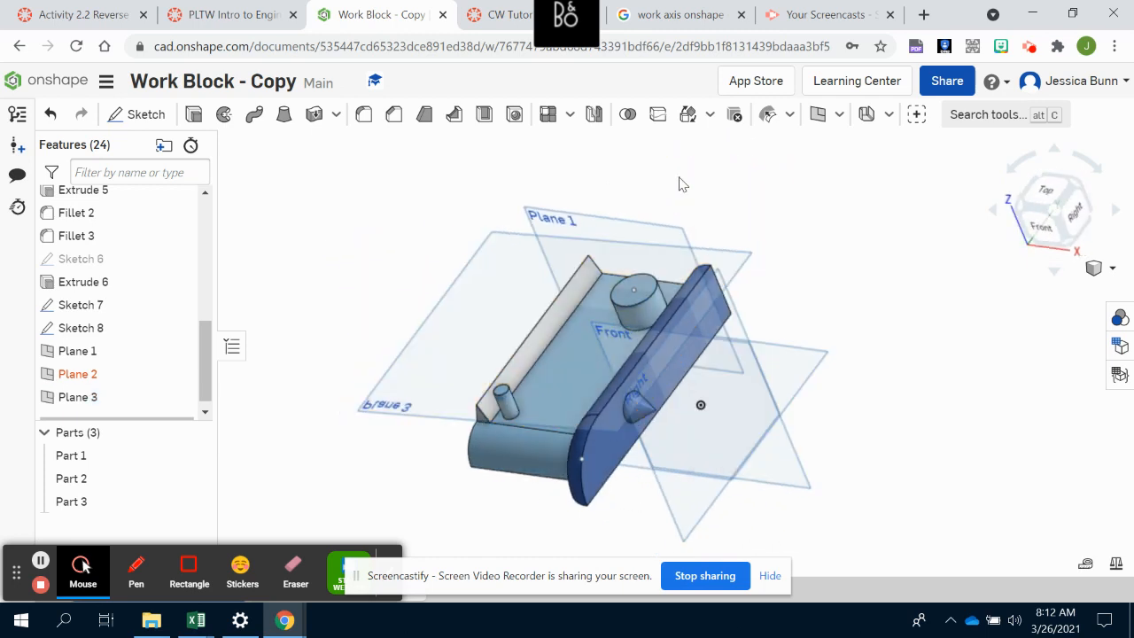
# - Create a Three point plane through the wedge rail's far top vertex, the dark blue plate's far upper corner and the rail's near base corner
pyautogui.click(818, 115)
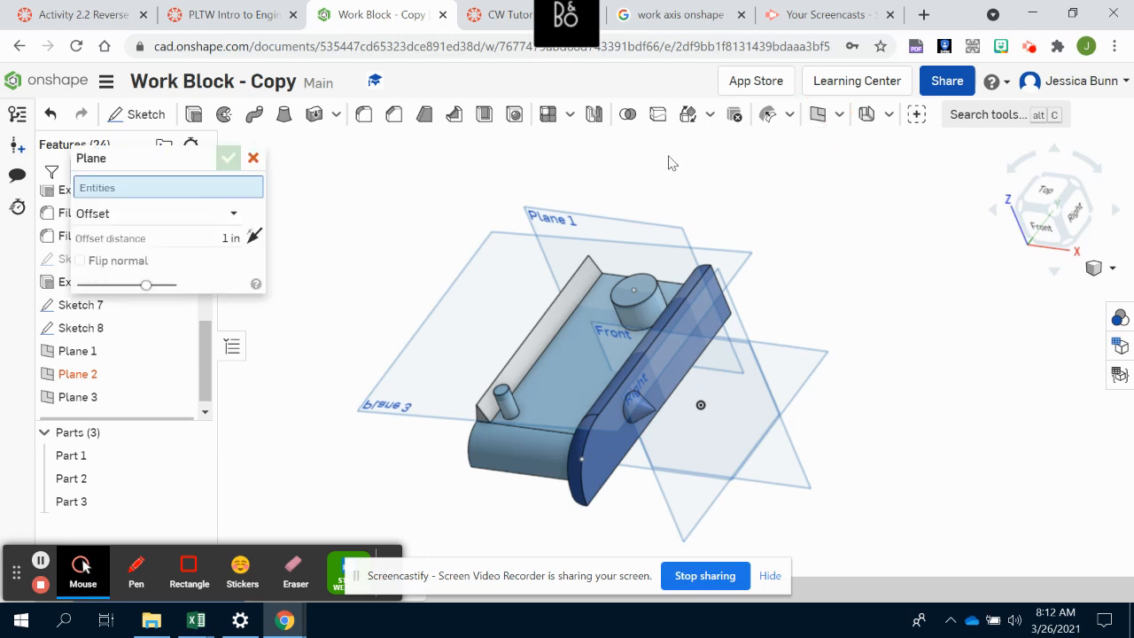
pyautogui.click(180, 217)
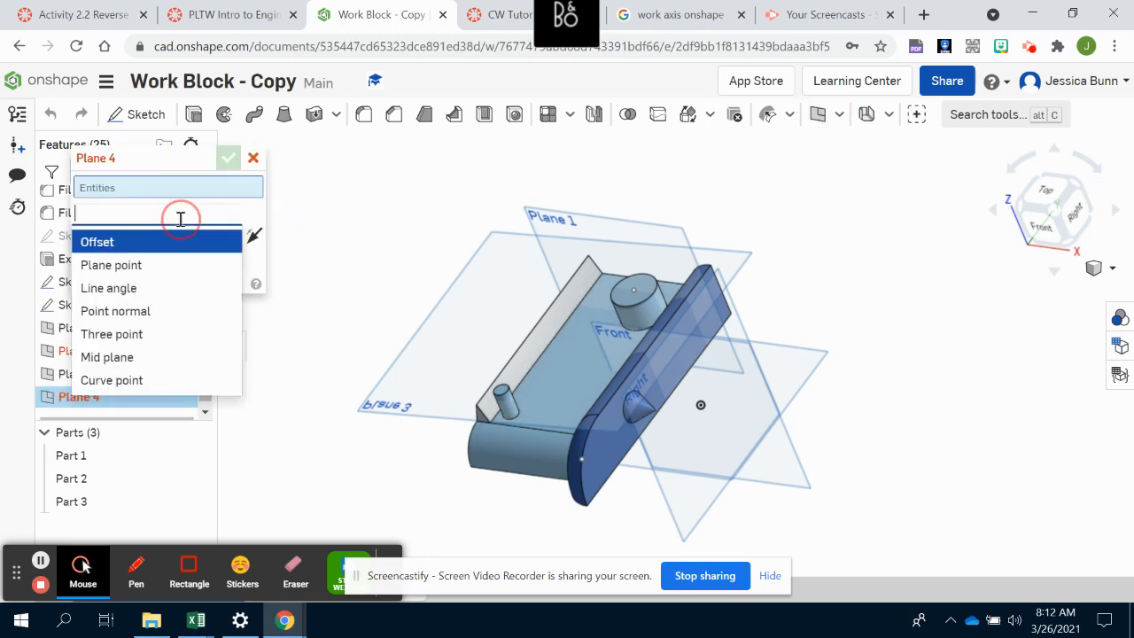
pyautogui.click(116, 339)
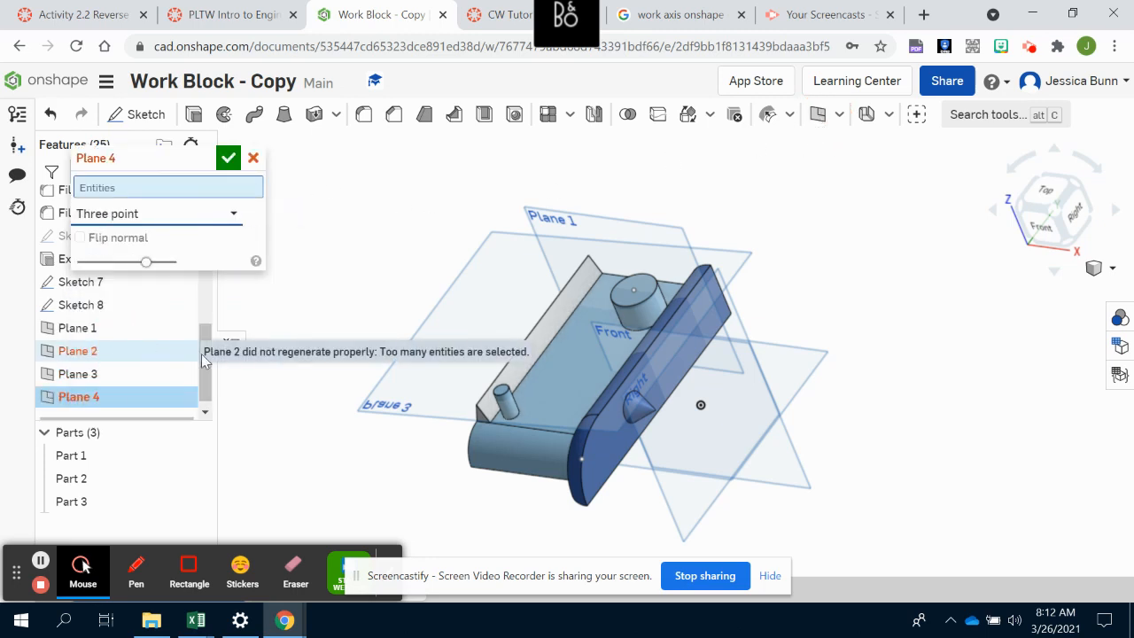
pyautogui.click(587, 258)
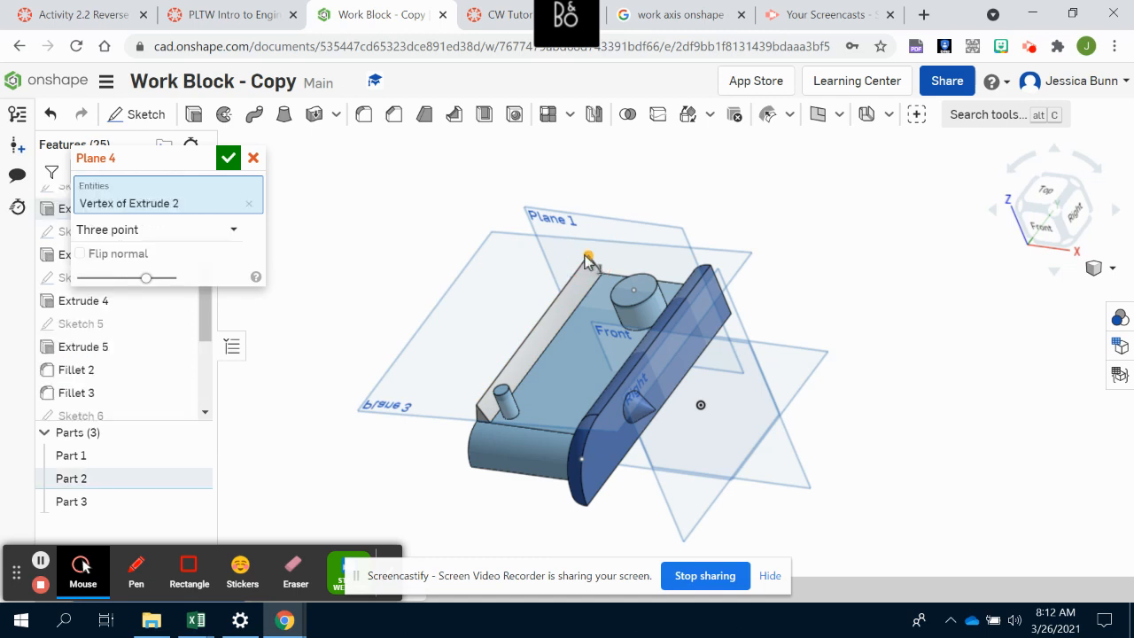
pyautogui.click(712, 267)
pyautogui.click(492, 424)
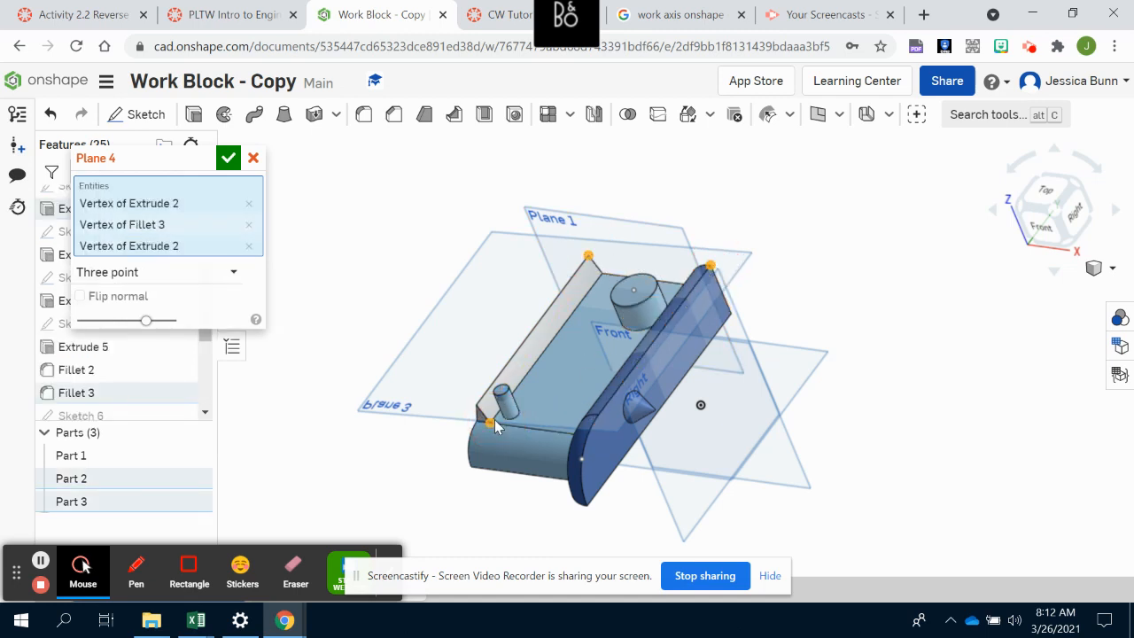
pyautogui.click(229, 158)
pyautogui.moveTo(867, 493); pyautogui.dragTo(839, 488, button='right')
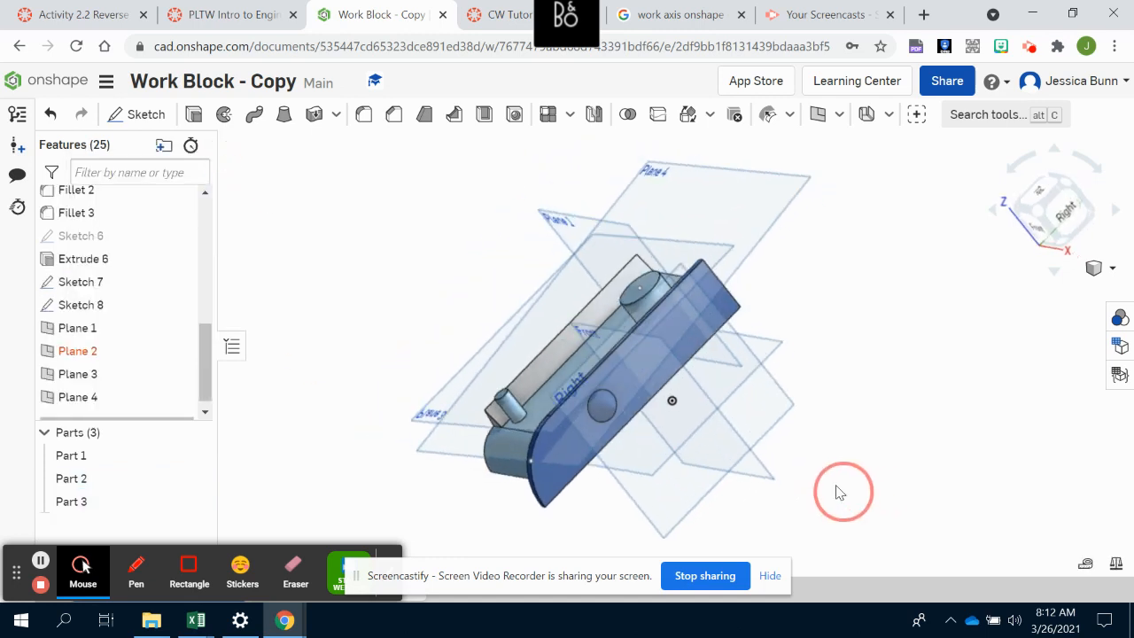
pyautogui.click(760, 243)
pyautogui.moveTo(895, 417); pyautogui.dragTo(927, 434, button='right')
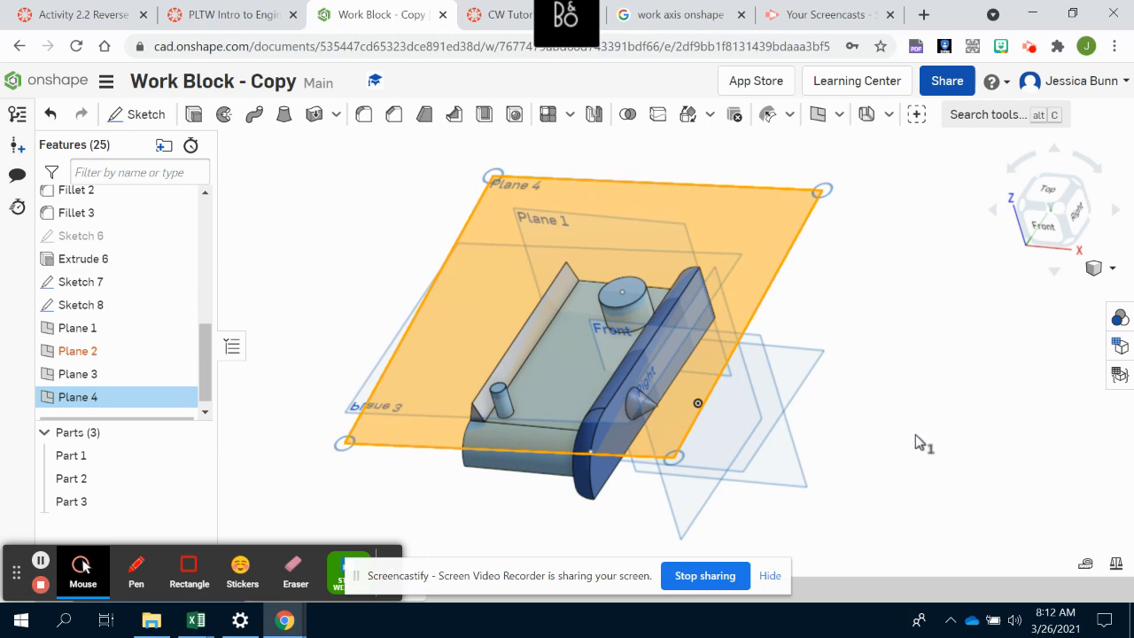
pyautogui.moveTo(919, 445)
pyautogui.mouseDown(button='right')
pyautogui.moveTo(899, 425)
pyautogui.moveTo(900, 440)
pyautogui.mouseUp(button='right')
pyautogui.click(897, 435)
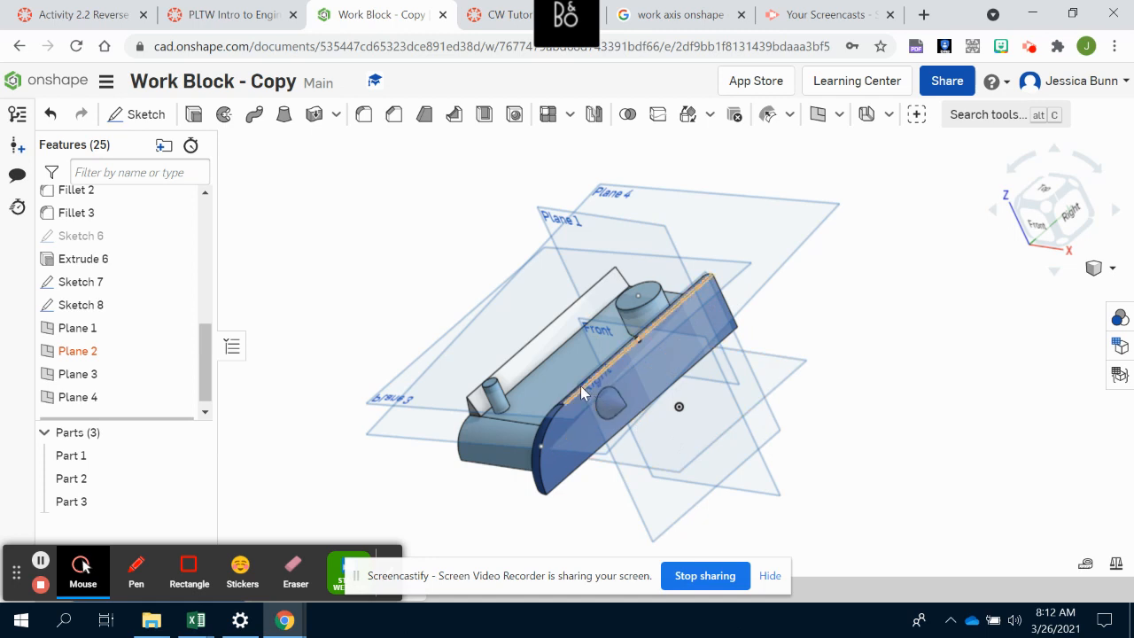
# - Create a Plane point construction plane parallel to the Right plane through the sketch point on the large cylinder
pyautogui.click(816, 117)
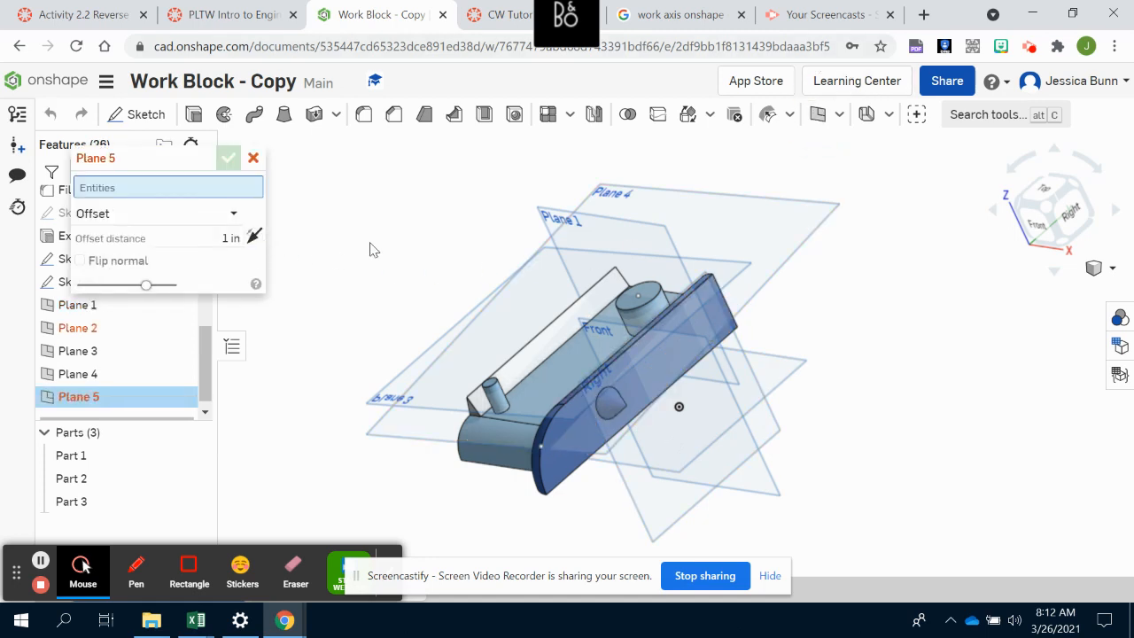
pyautogui.click(191, 217)
pyautogui.click(104, 263)
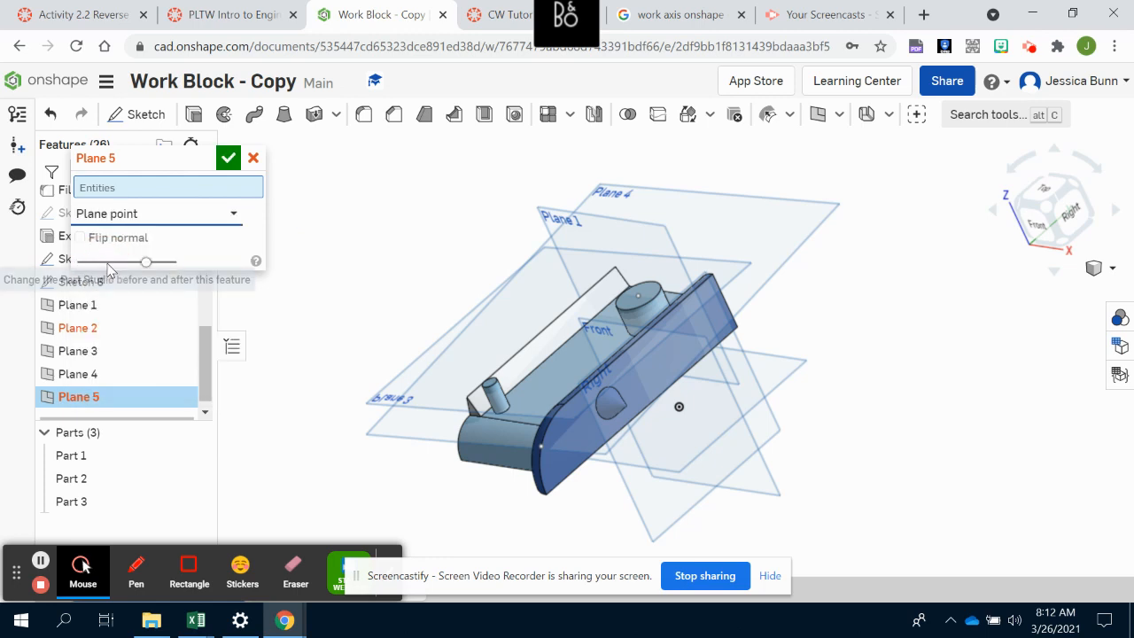
pyautogui.click(660, 538)
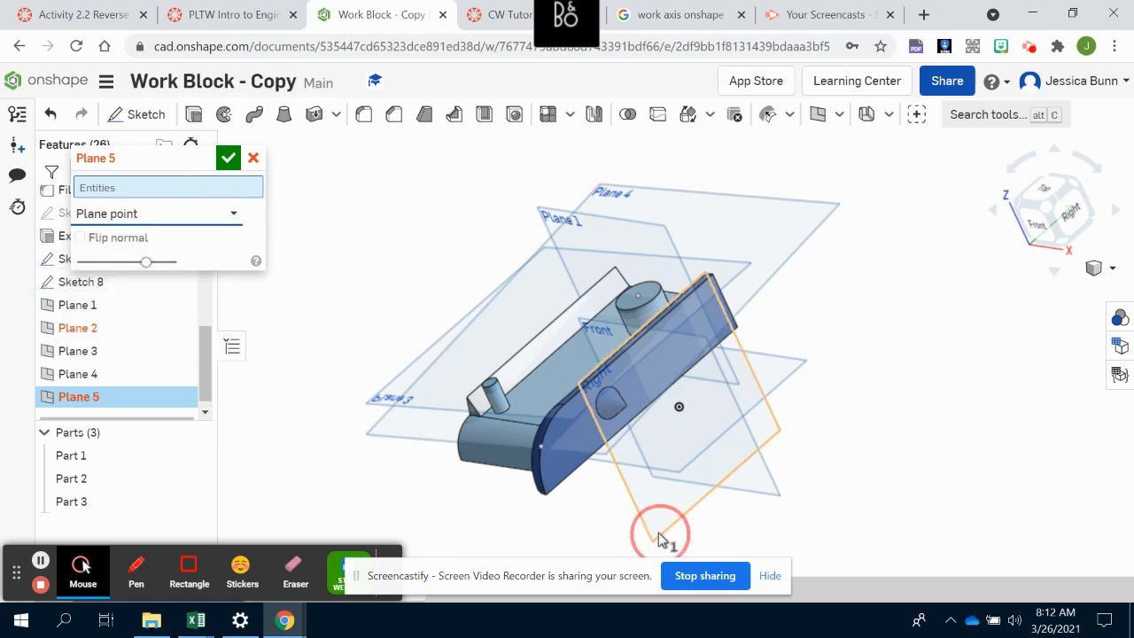
pyautogui.click(637, 296)
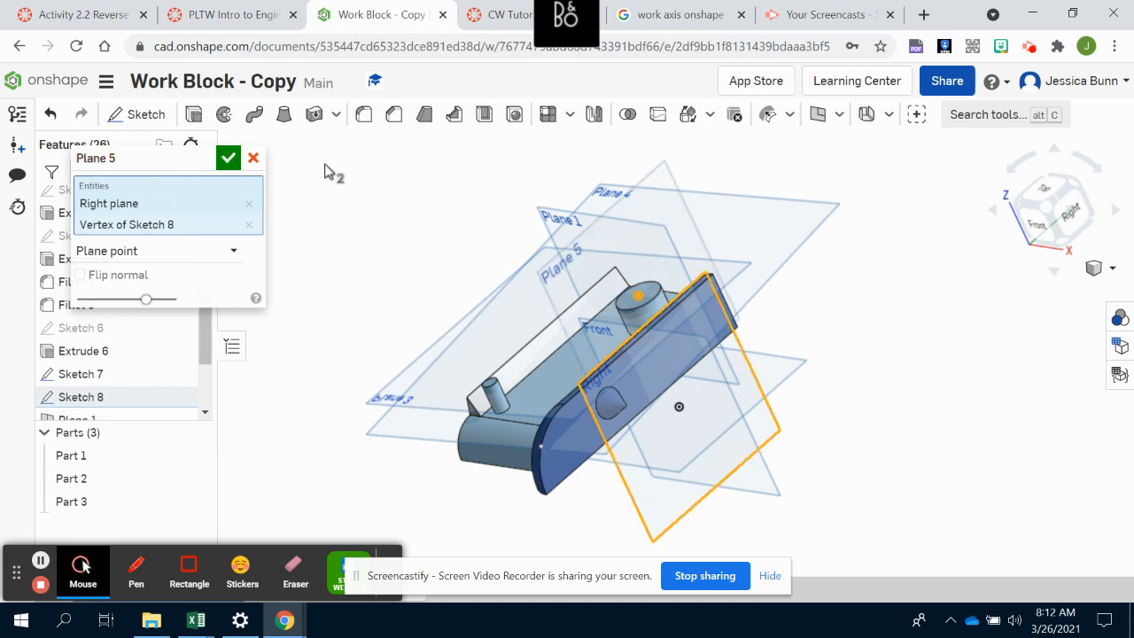
pyautogui.click(228, 159)
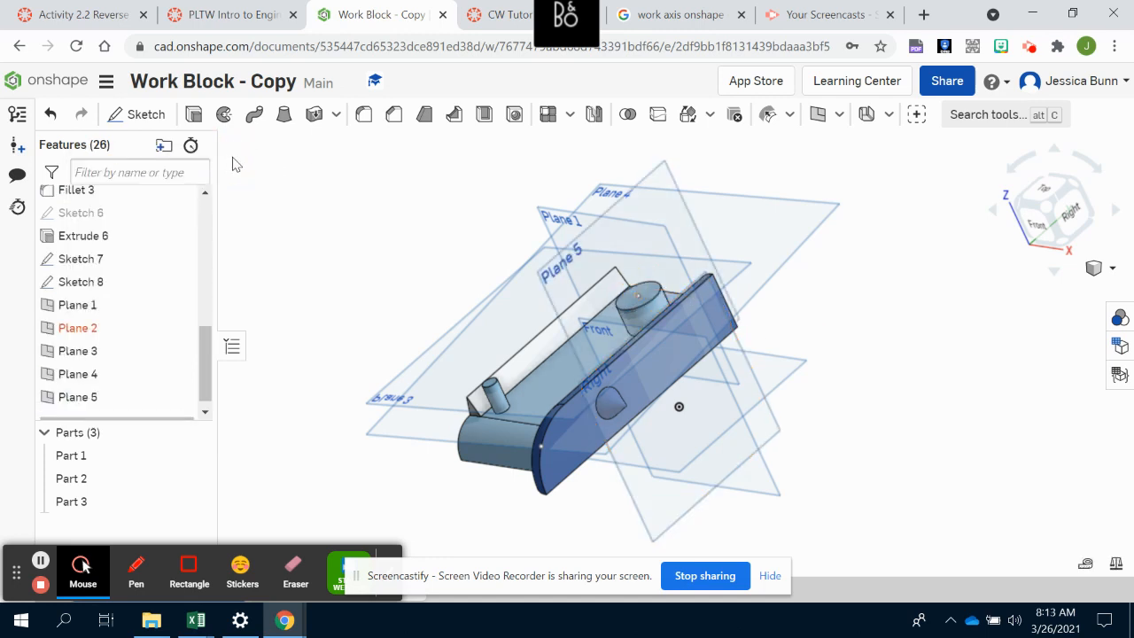
# - Create an Offset plane 0.75 in from Plane 5, with the direction reversed towards the wedge rail
pyautogui.click(819, 115)
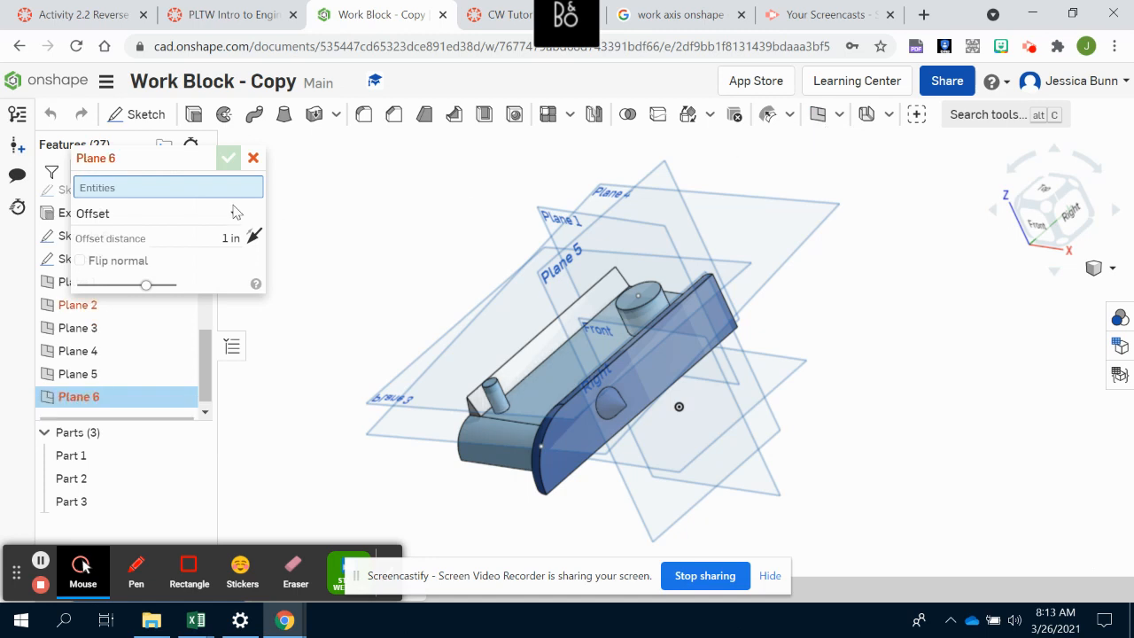
pyautogui.click(556, 282)
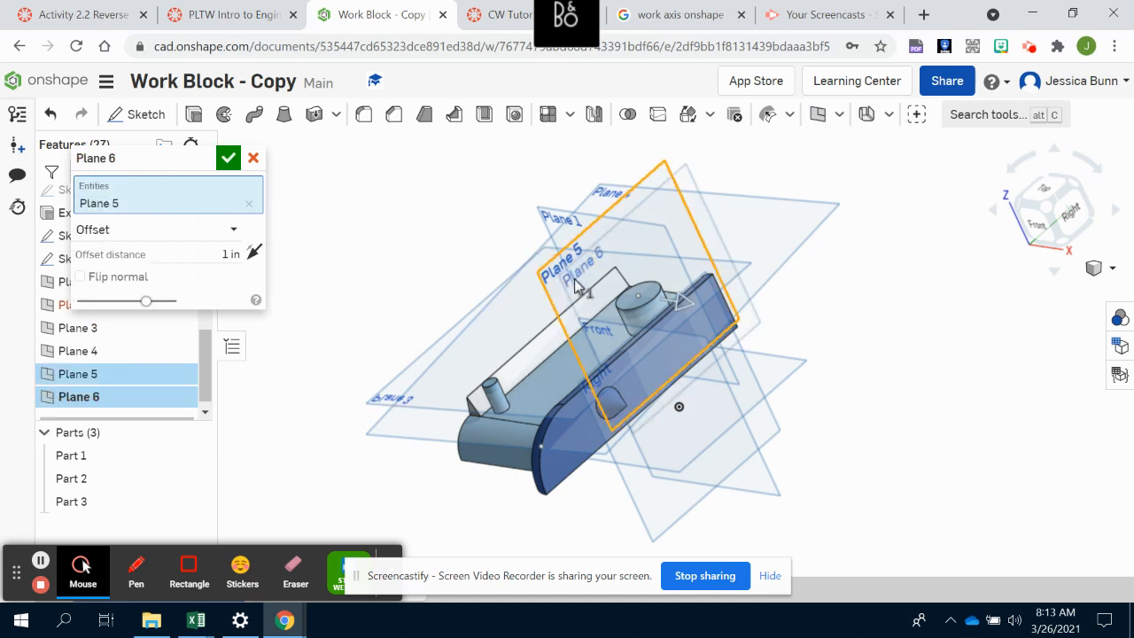
pyautogui.click(210, 254)
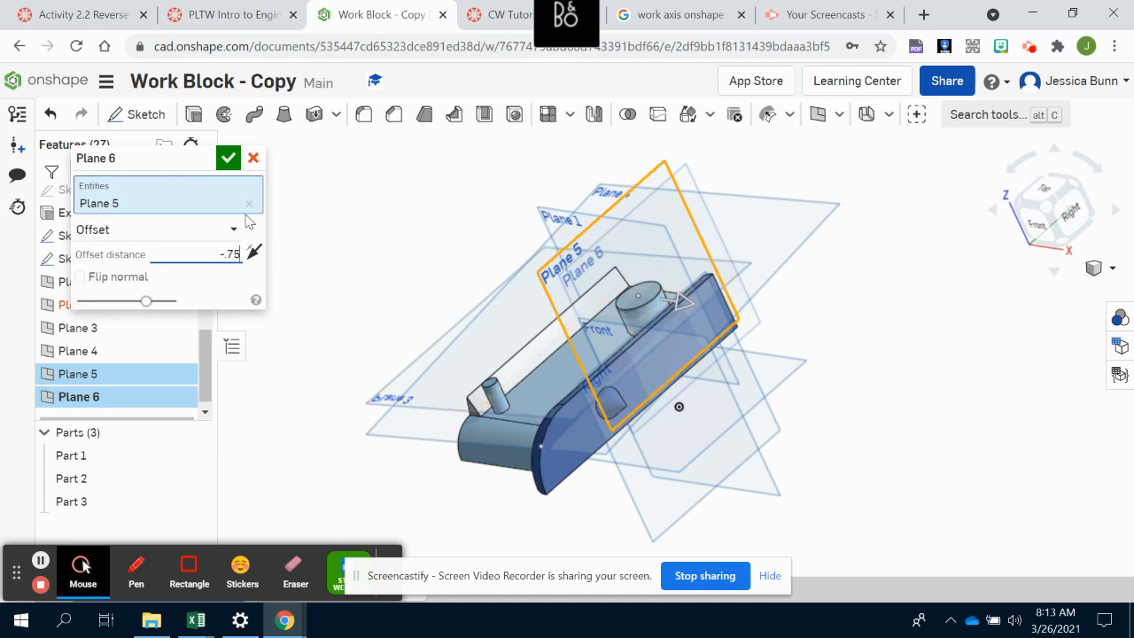
pyautogui.click(225, 255)
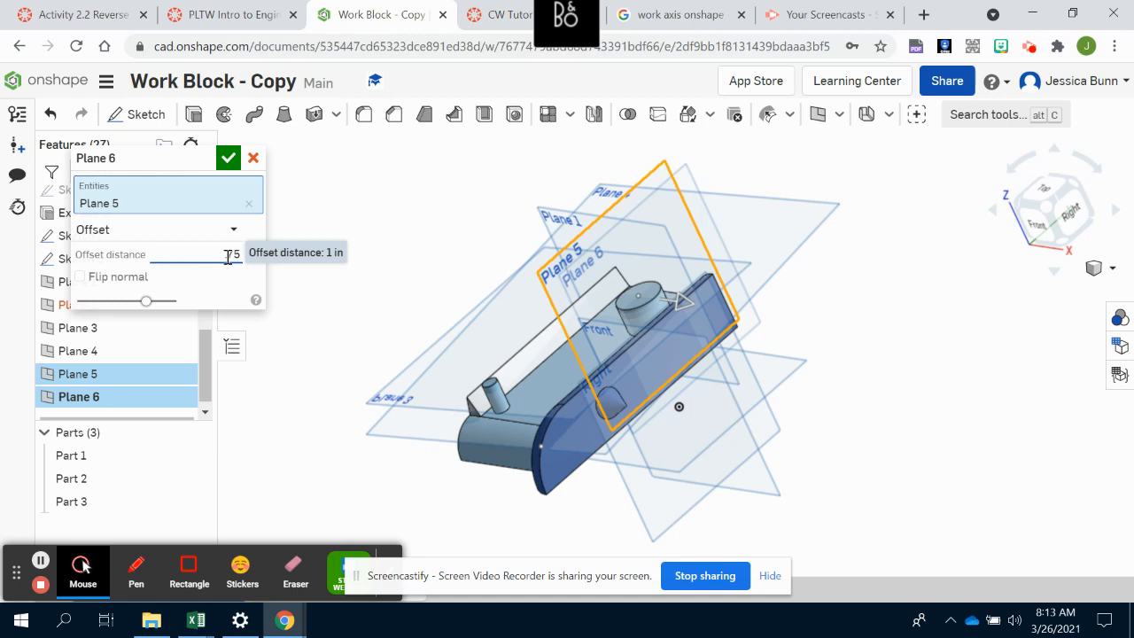
pyautogui.press('BackSpace')
pyautogui.click(249, 258)
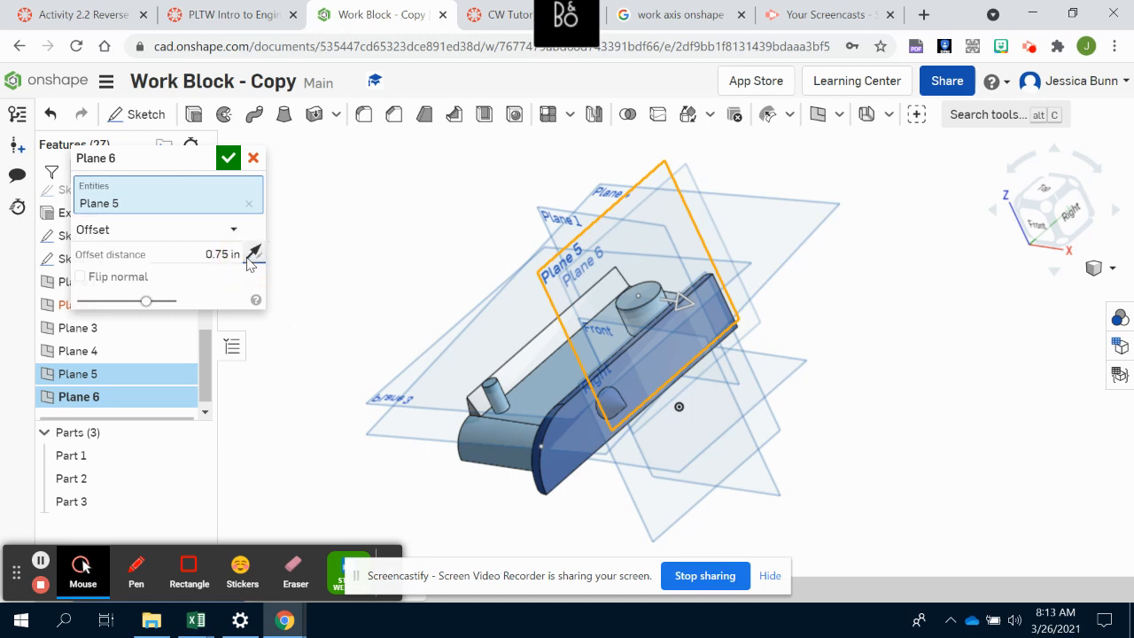
pyautogui.moveTo(721, 403); pyautogui.dragTo(804, 473, button='right')
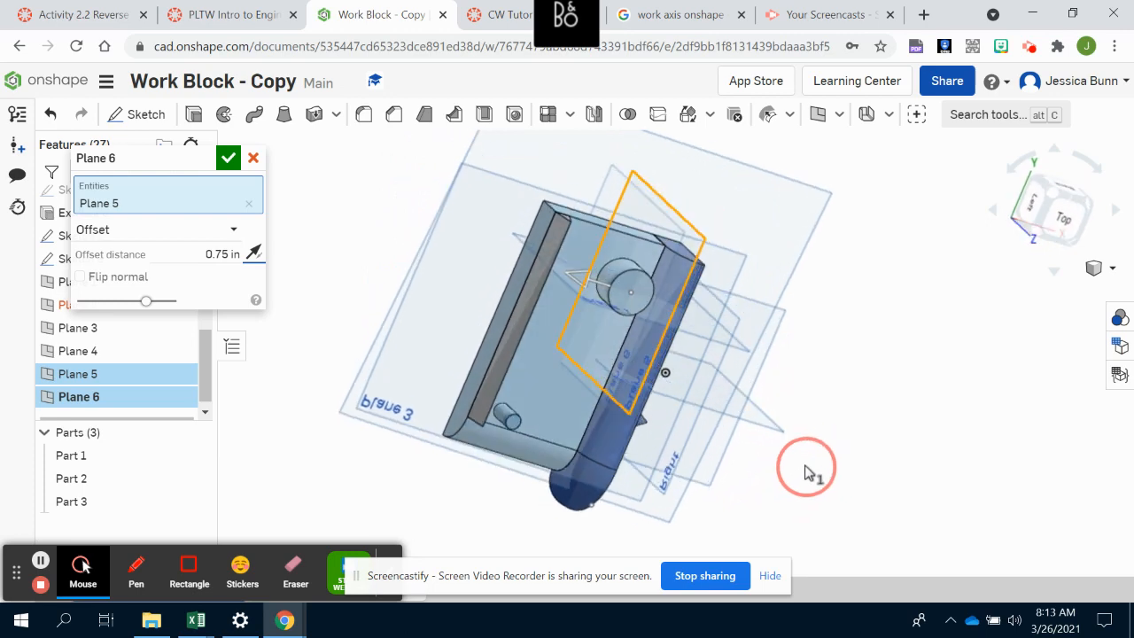
pyautogui.click(228, 157)
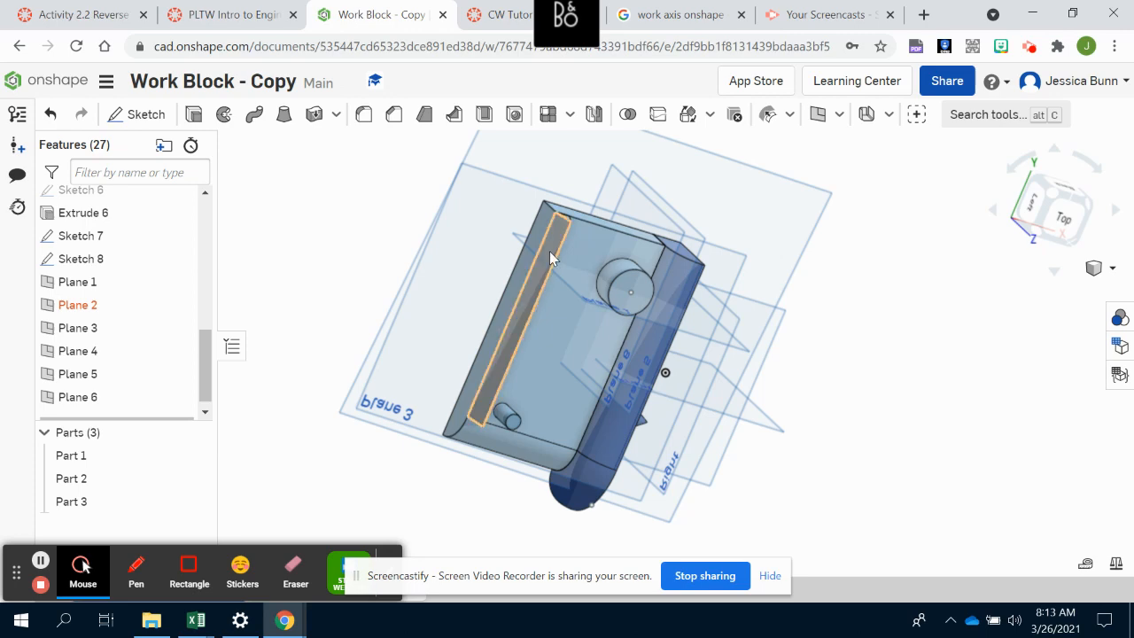
# - Create a Line angle plane at 45 deg about the dark blue plate's upper edge
pyautogui.moveTo(793, 514); pyautogui.dragTo(690, 376, button='right')
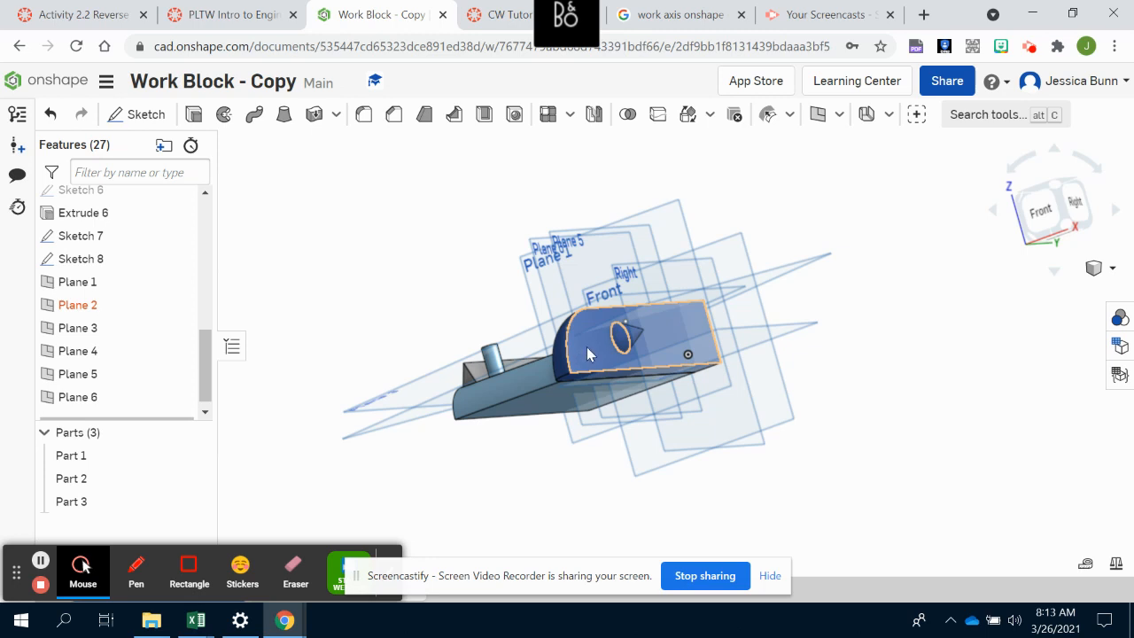
pyautogui.click(818, 114)
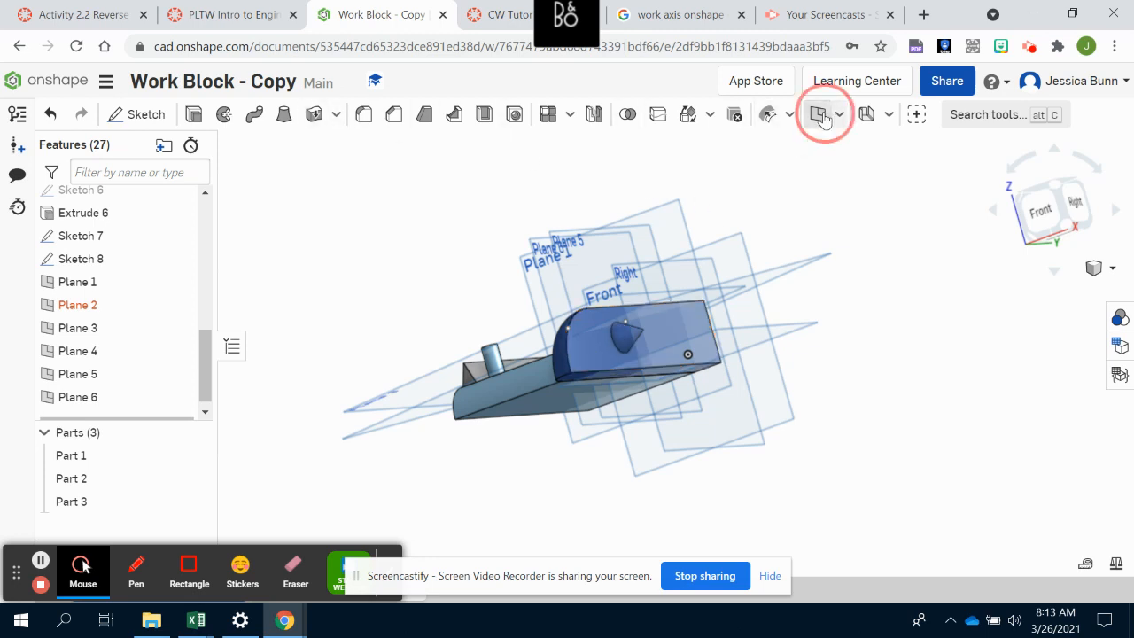
pyautogui.moveTo(931, 431); pyautogui.dragTo(948, 431, button='right')
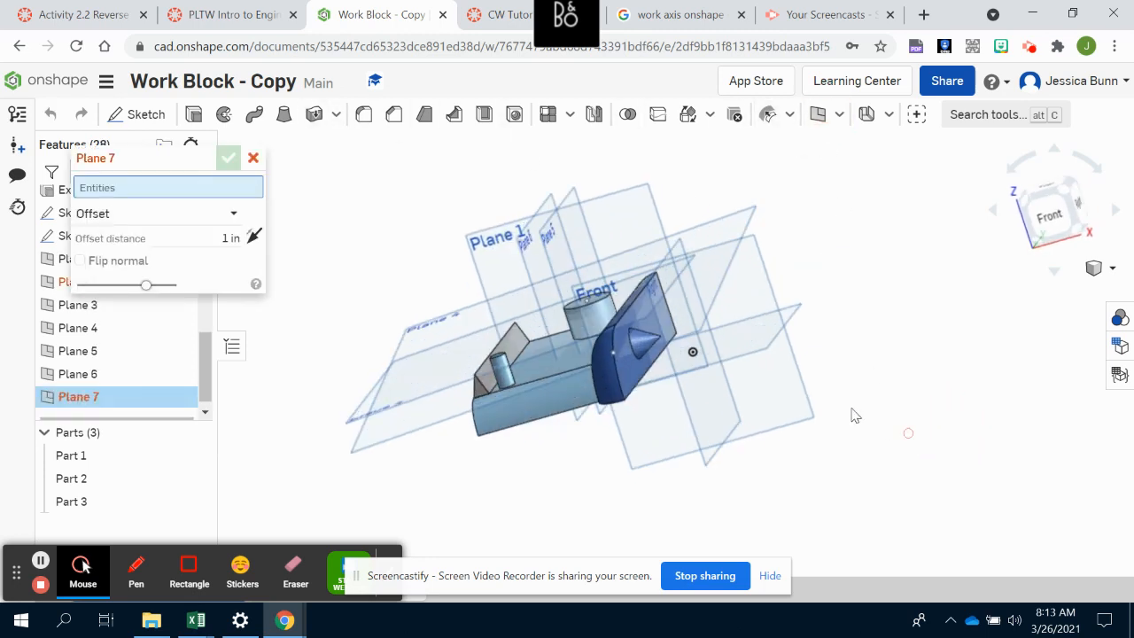
pyautogui.click(627, 314)
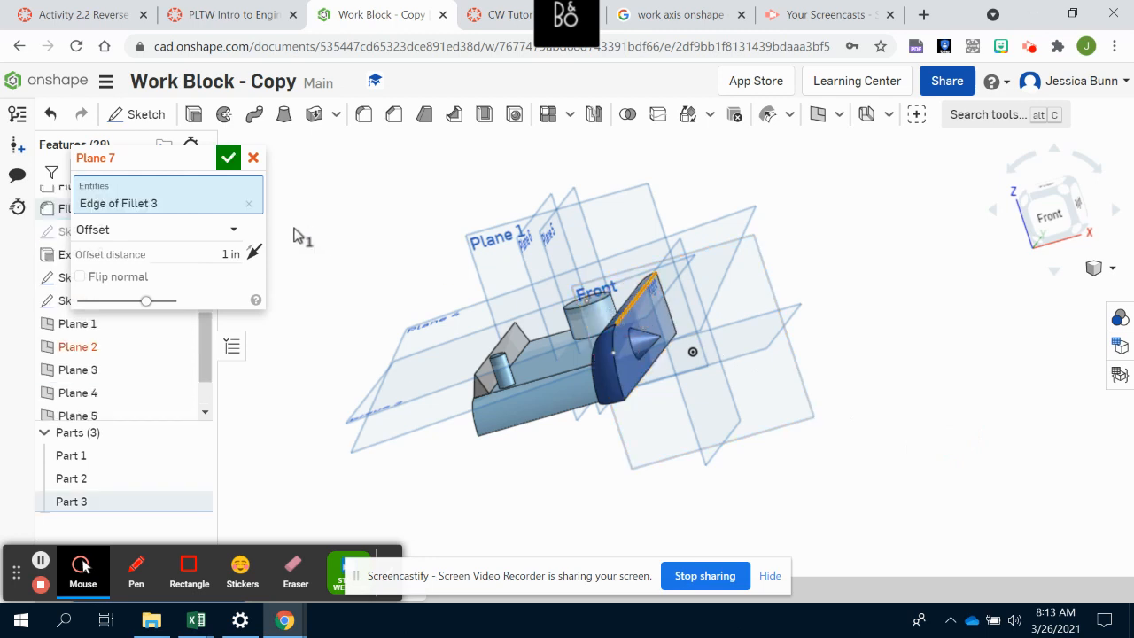
pyautogui.click(190, 229)
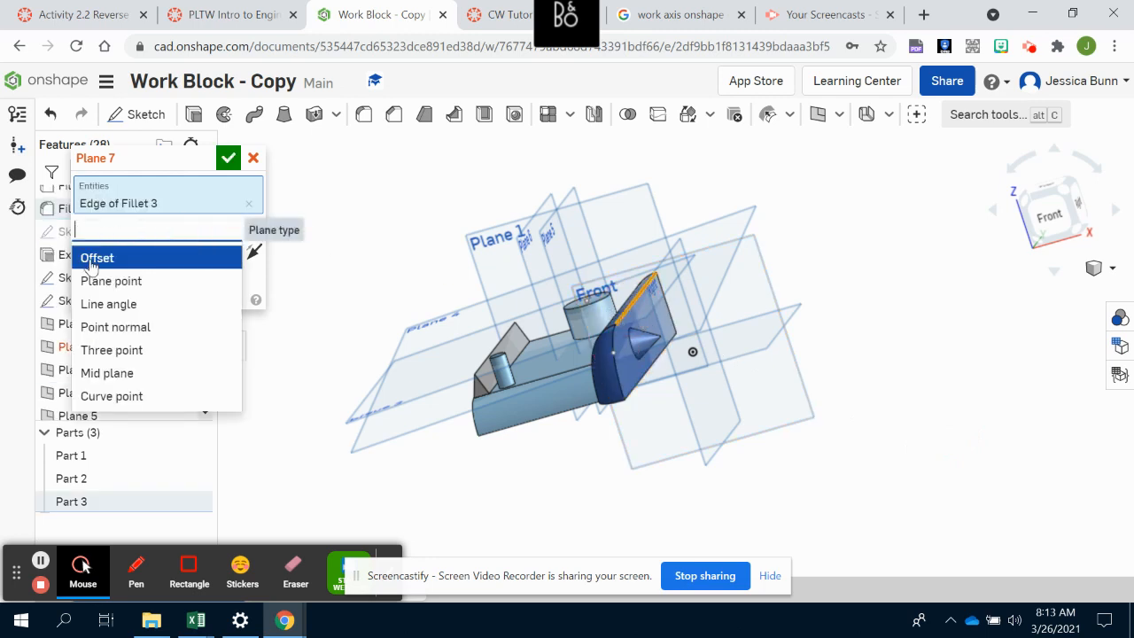
pyautogui.click(121, 304)
pyautogui.click(188, 255)
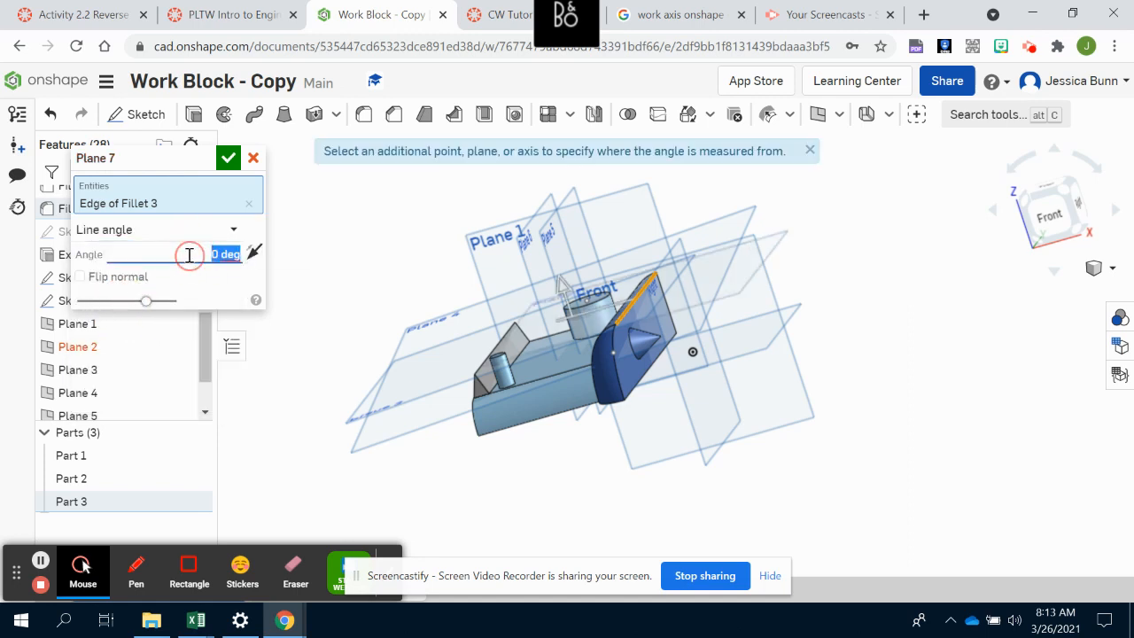
pyautogui.write('45')
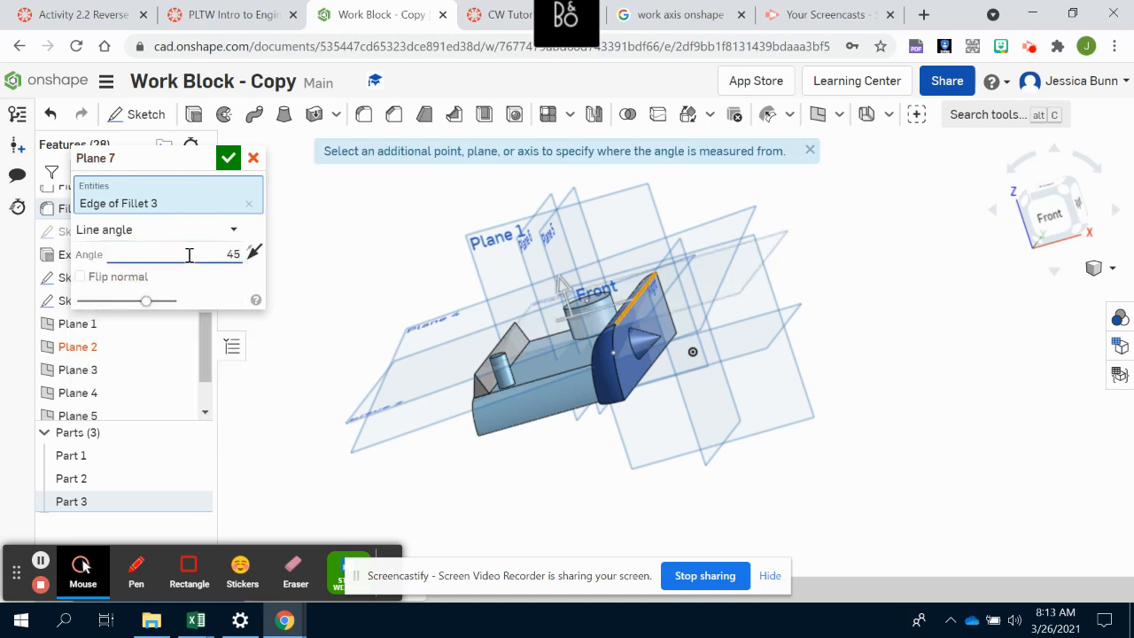
pyautogui.press('Return')
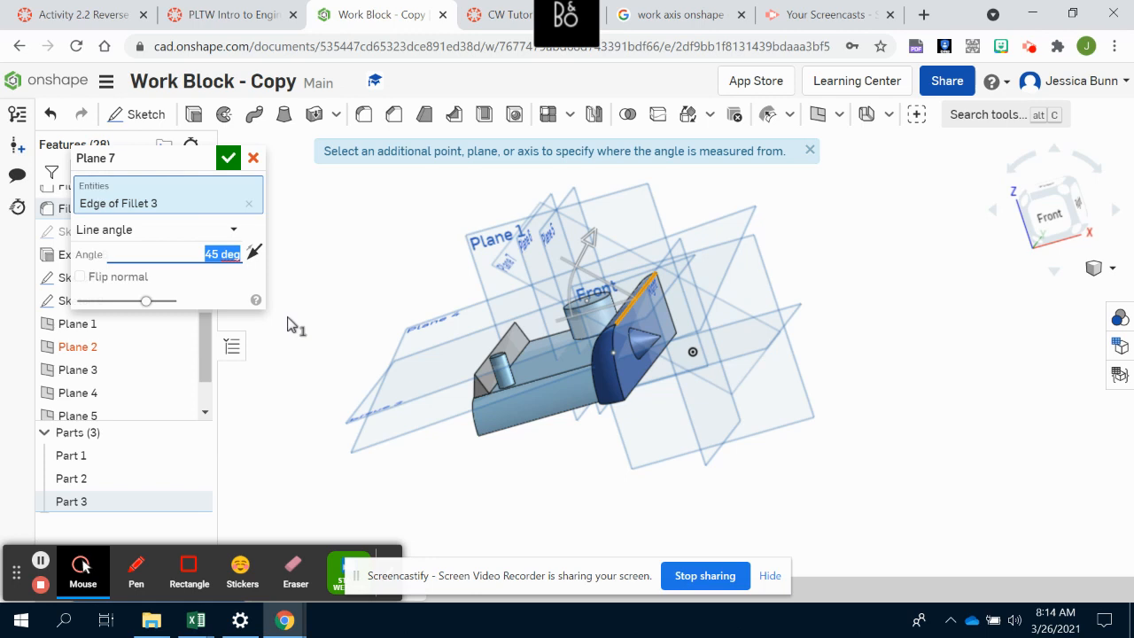
pyautogui.click(228, 157)
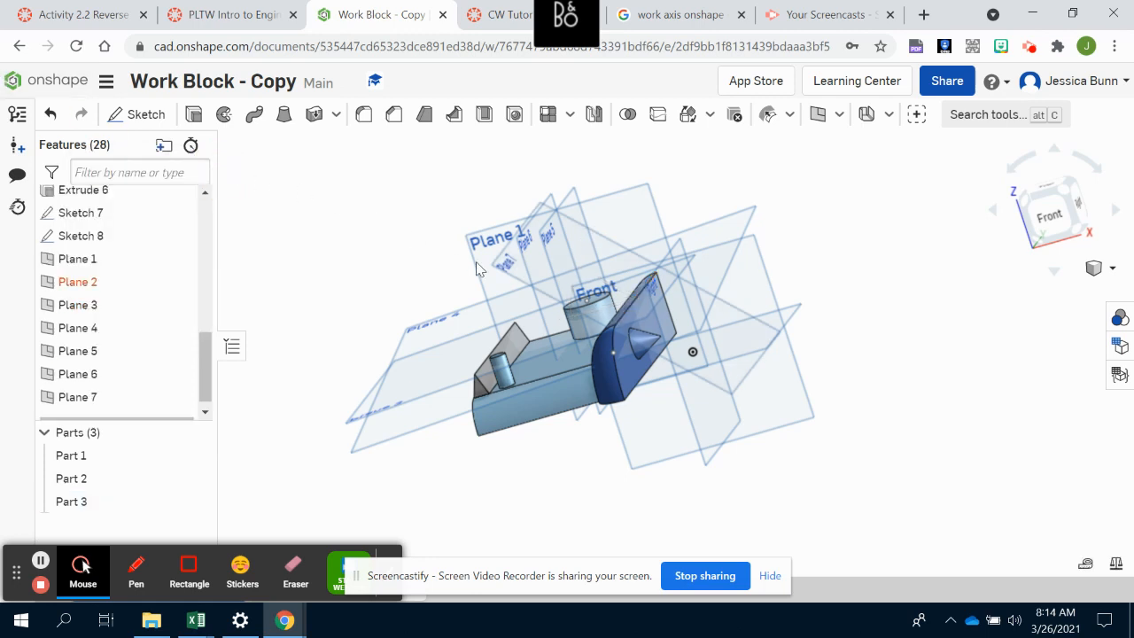
# - Shrink the displayed extent of the 45 deg plane from its corner, and clear the selection
pyautogui.click(519, 280)
pyautogui.moveTo(493, 263); pyautogui.dragTo(521, 246)
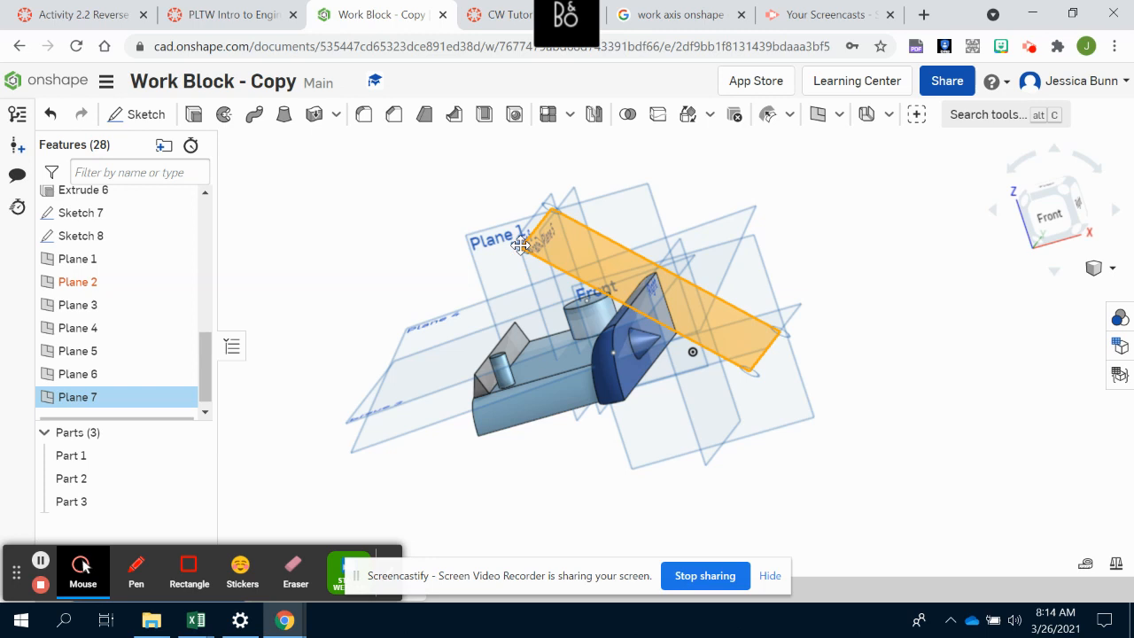
pyautogui.click(932, 343)
pyautogui.moveTo(724, 503); pyautogui.dragTo(716, 484, button='right')
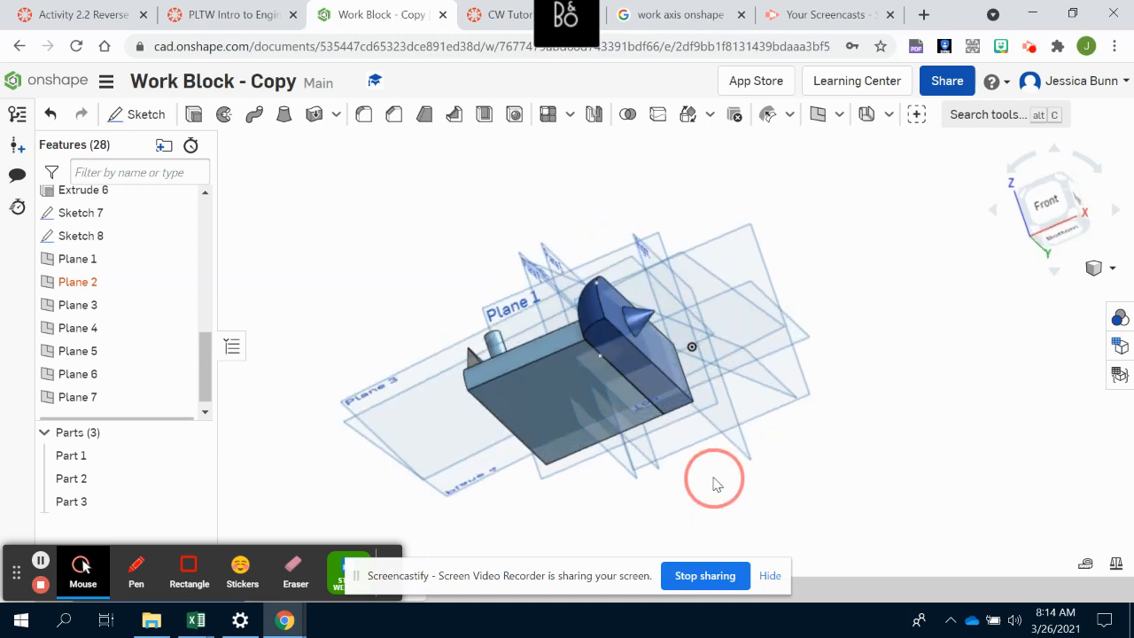
# - Create an Offset plane 0.8 in from the base block's large bottom face, with the direction reversed into the block
pyautogui.click(817, 115)
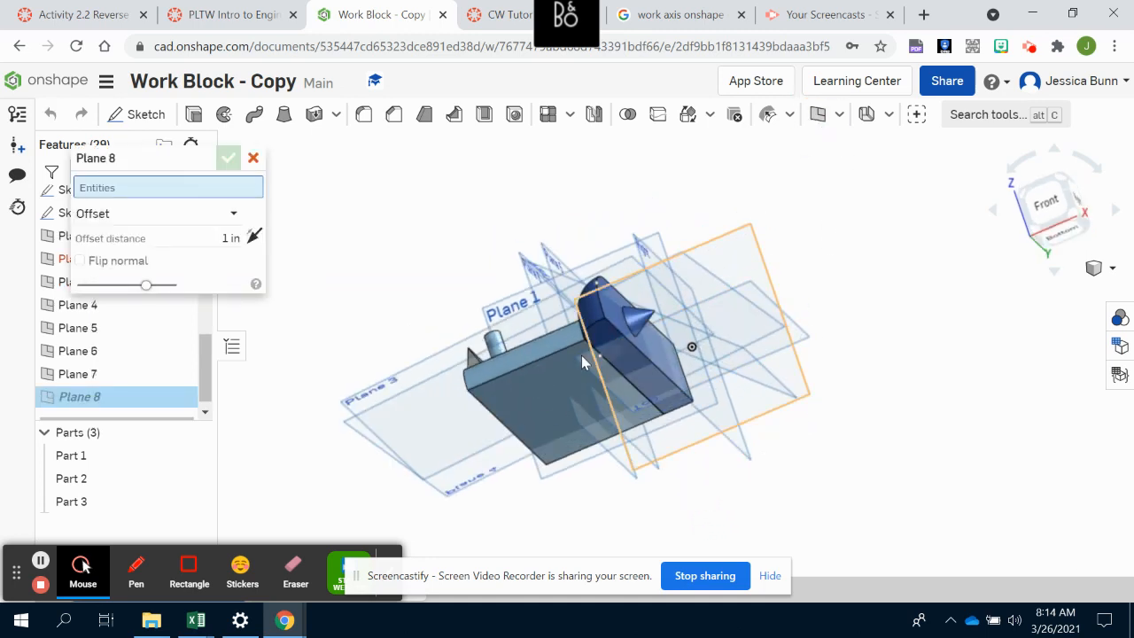
pyautogui.click(521, 385)
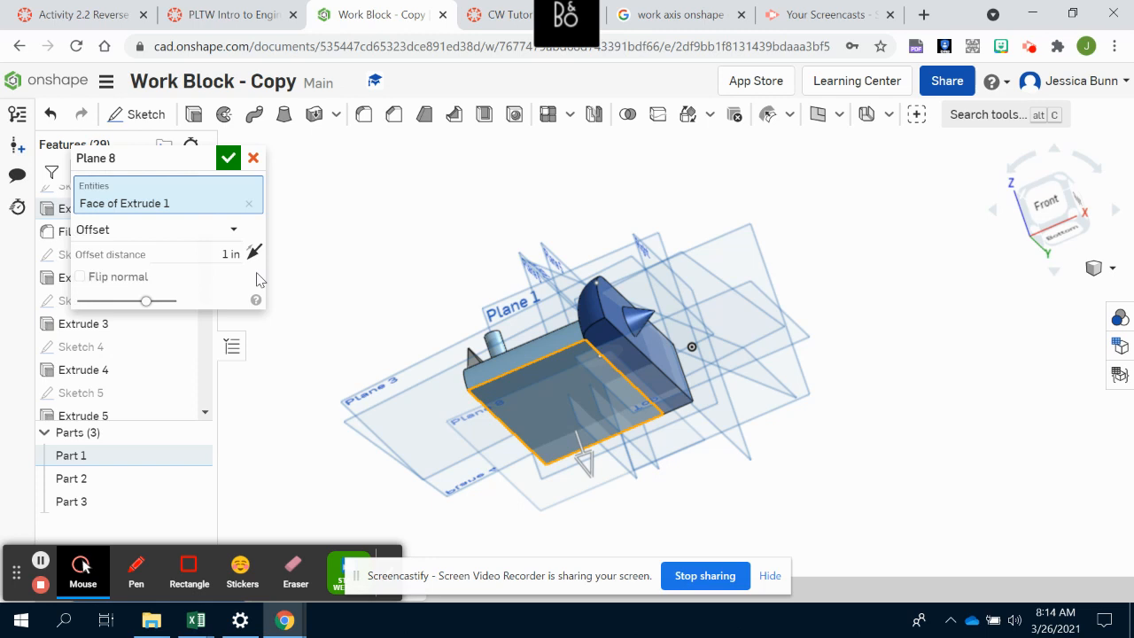
pyautogui.click(223, 254)
pyautogui.click(254, 253)
pyautogui.click(720, 485)
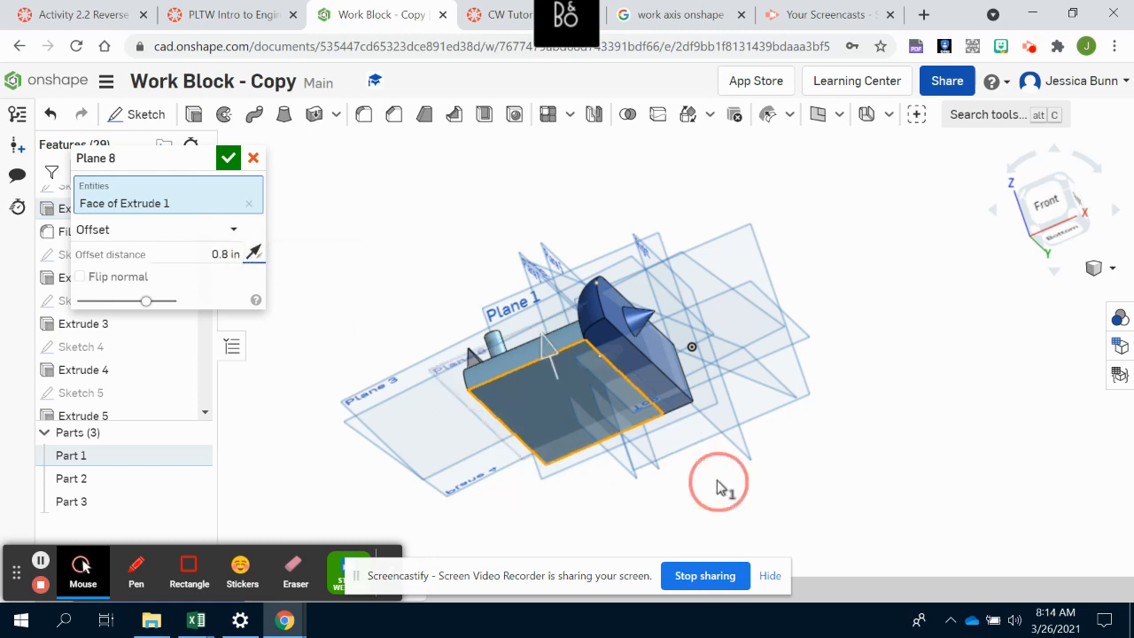
pyautogui.moveTo(720, 485); pyautogui.dragTo(689, 519, button='right')
pyautogui.click(228, 158)
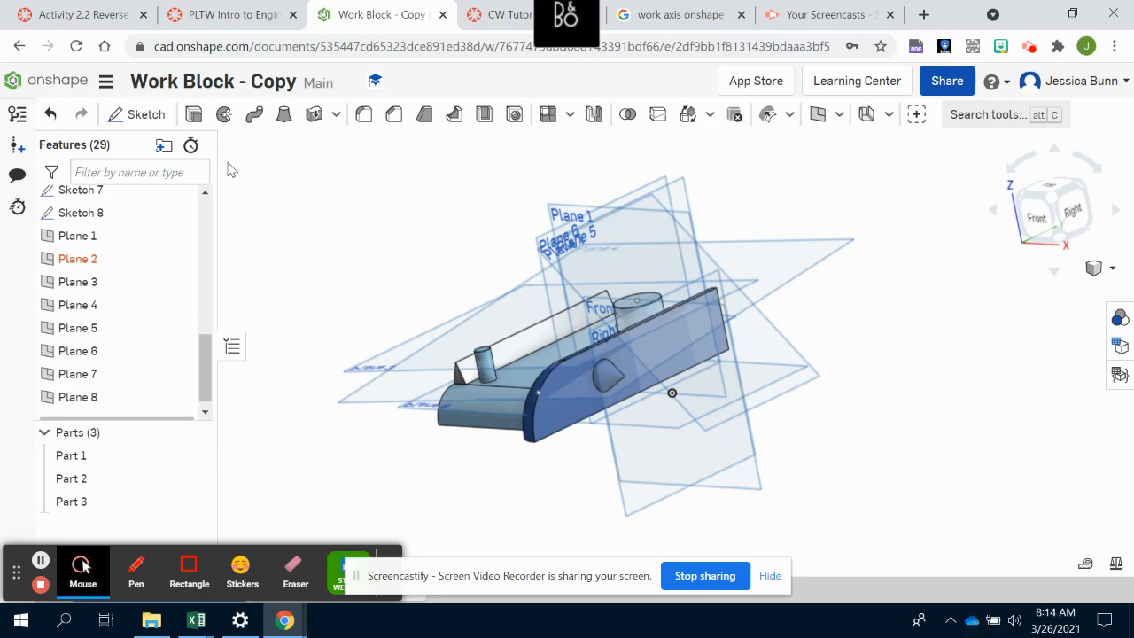
# - Open the share settings of the Work Block - Copy document
pyautogui.moveTo(328, 373); pyautogui.dragTo(466, 301, button='right')
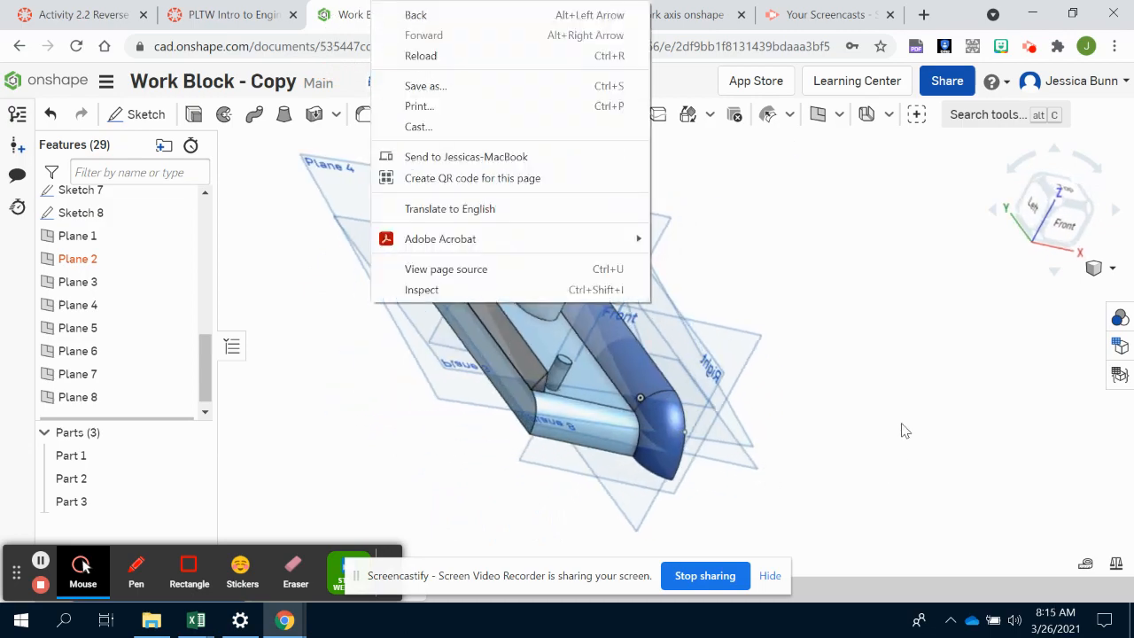
pyautogui.moveTo(904, 430); pyautogui.dragTo(954, 458, button='right')
pyautogui.moveTo(865, 471); pyautogui.dragTo(867, 388, button='right')
pyautogui.moveTo(873, 418); pyautogui.dragTo(903, 361, button='right')
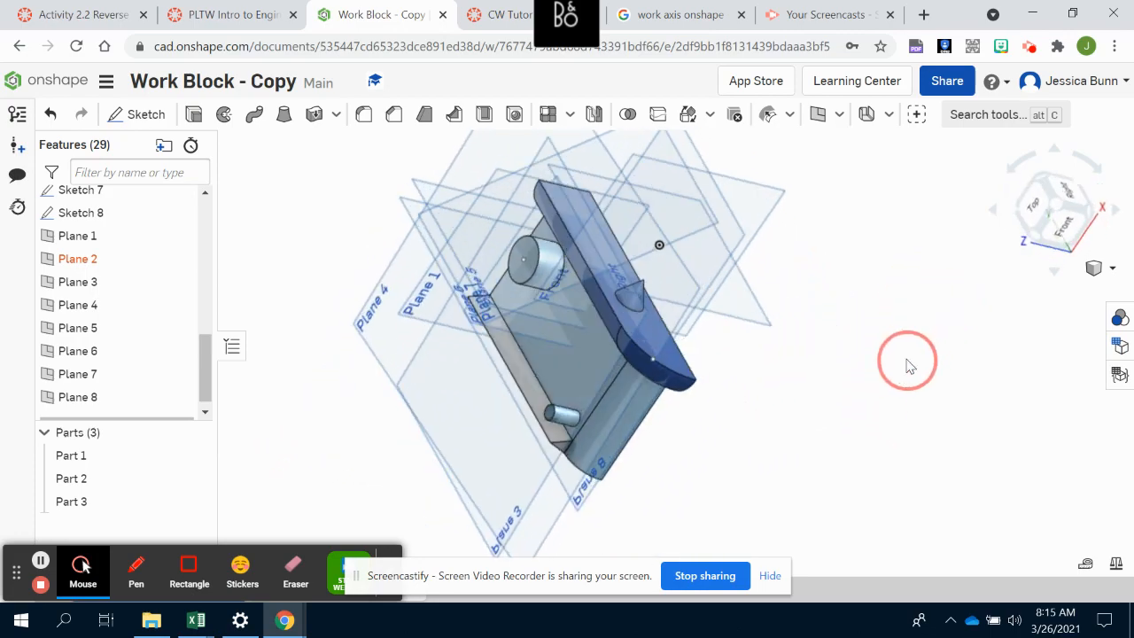
pyautogui.click(926, 83)
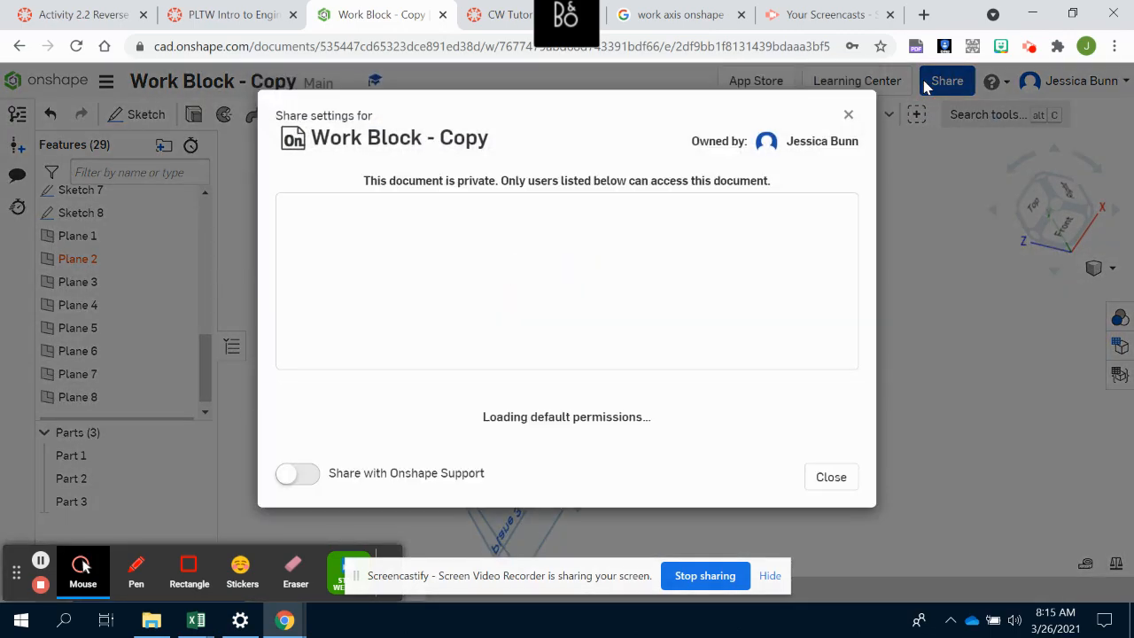